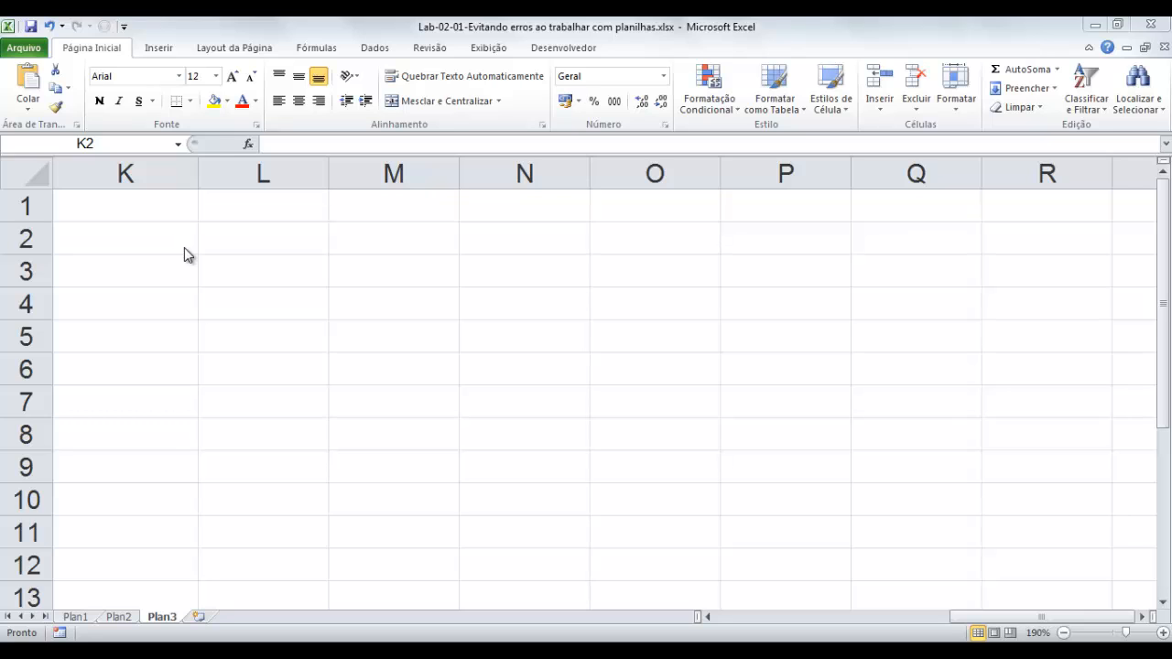
Enter the date 01/01/1900 in cell K2 of the Plan3 sheet
{"action": "left_click", "coordinate": [184, 248]}
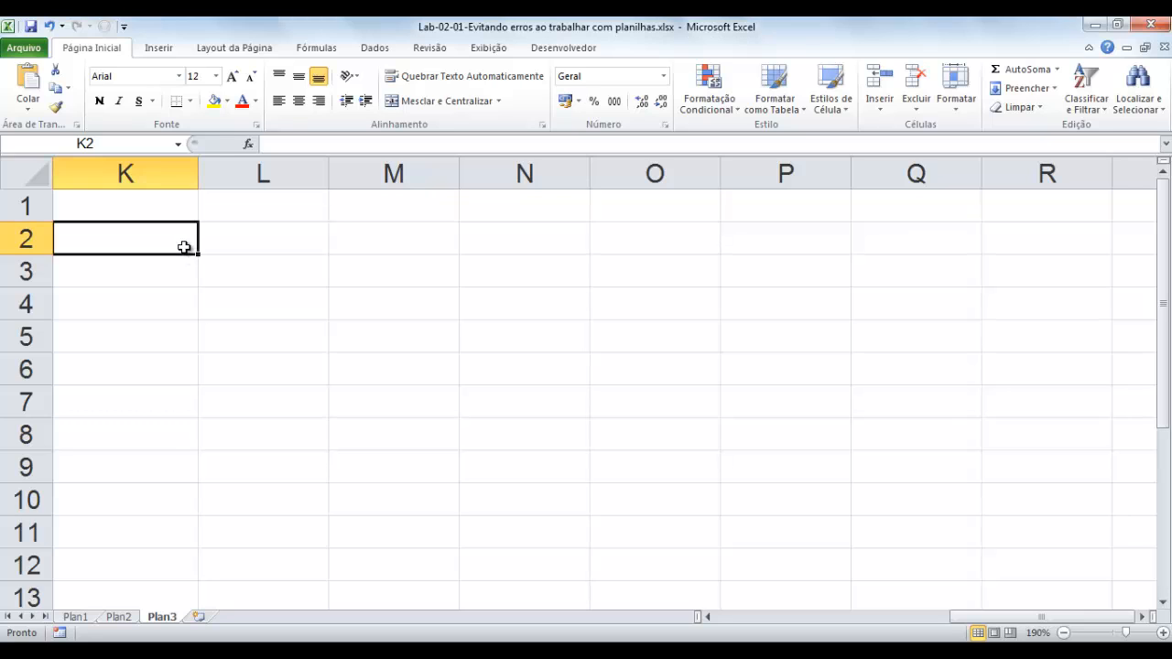
{"action": "type", "text": "01/01"}
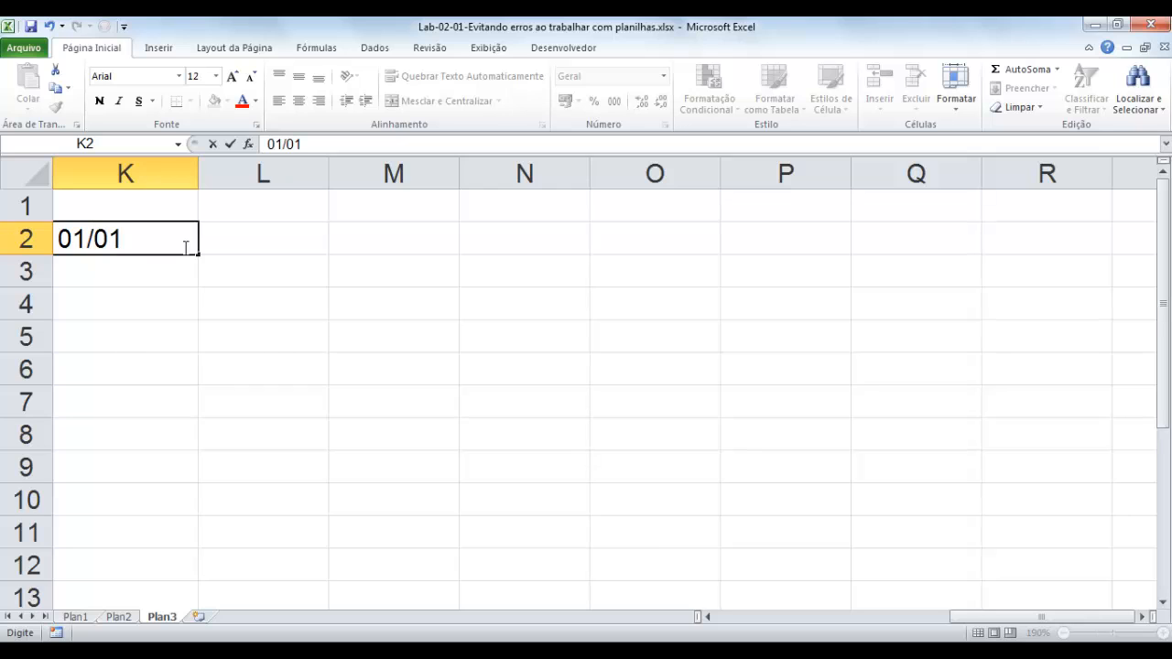
{"action": "type", "text": "/1900"}
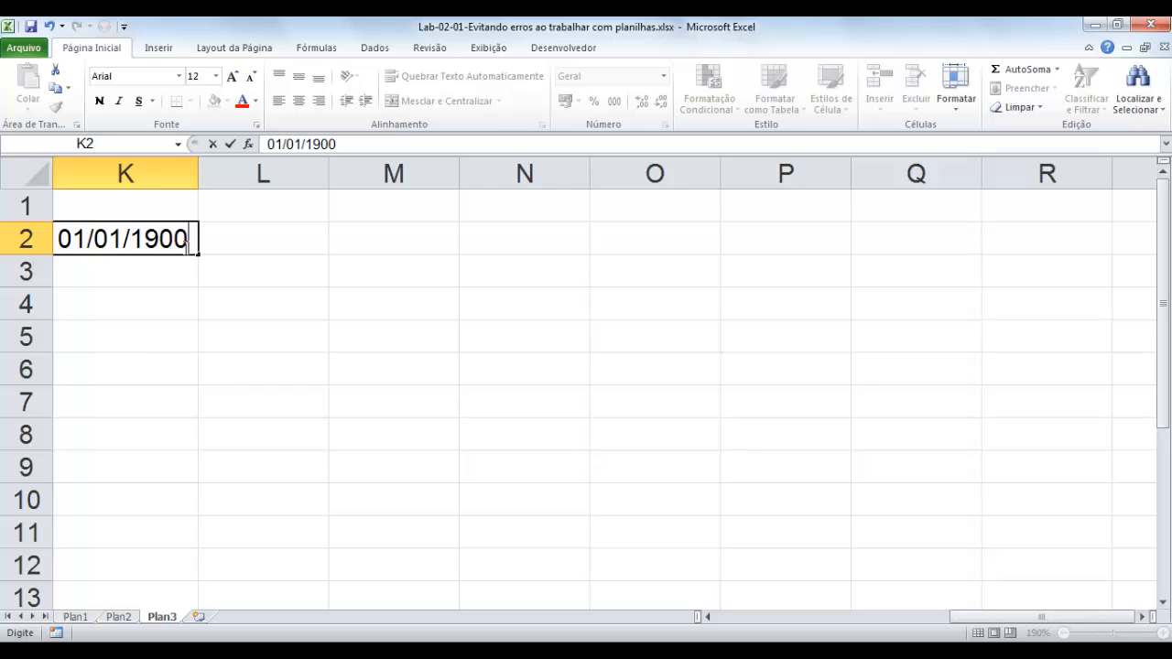
{"action": "key", "text": "Return"}
Apply the Geral number format to the date in cell K2 and undo the format change
{"action": "left_click", "coordinate": [160, 239]}
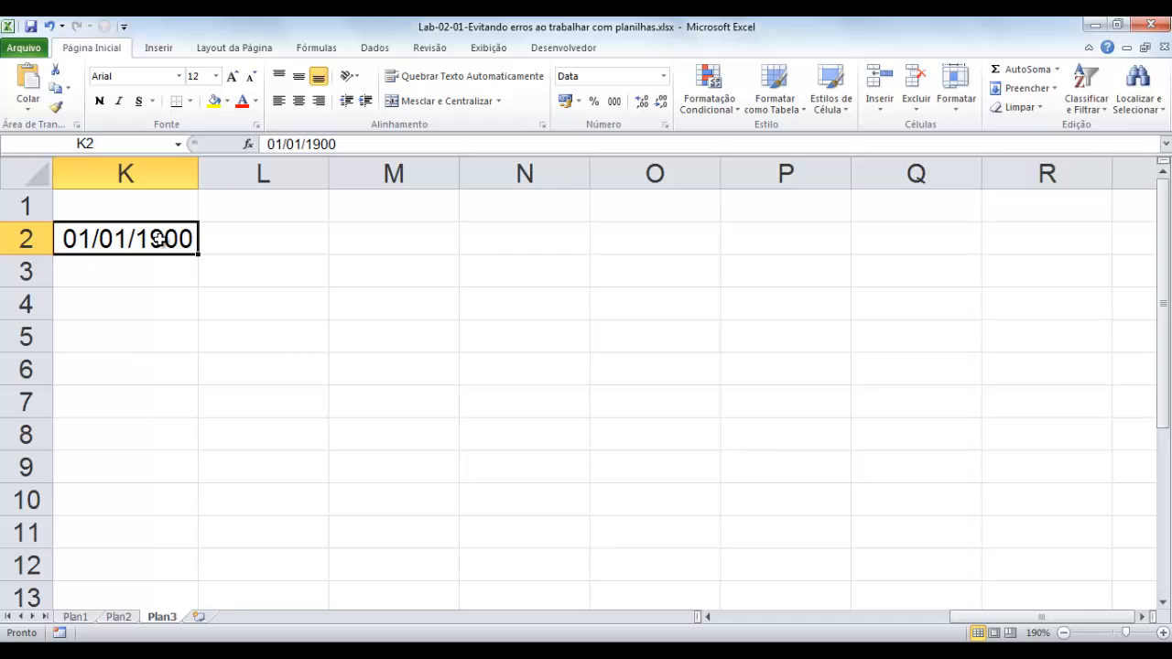
{"action": "key", "text": "ctrl+1"}
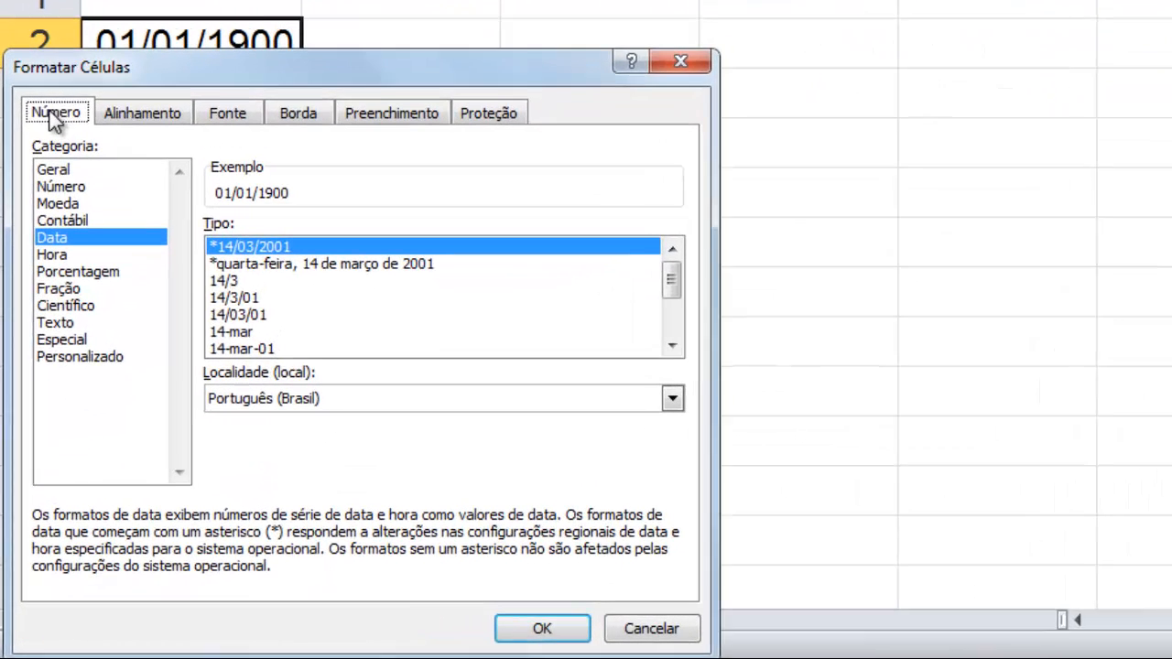
{"action": "left_click", "coordinate": [75, 170]}
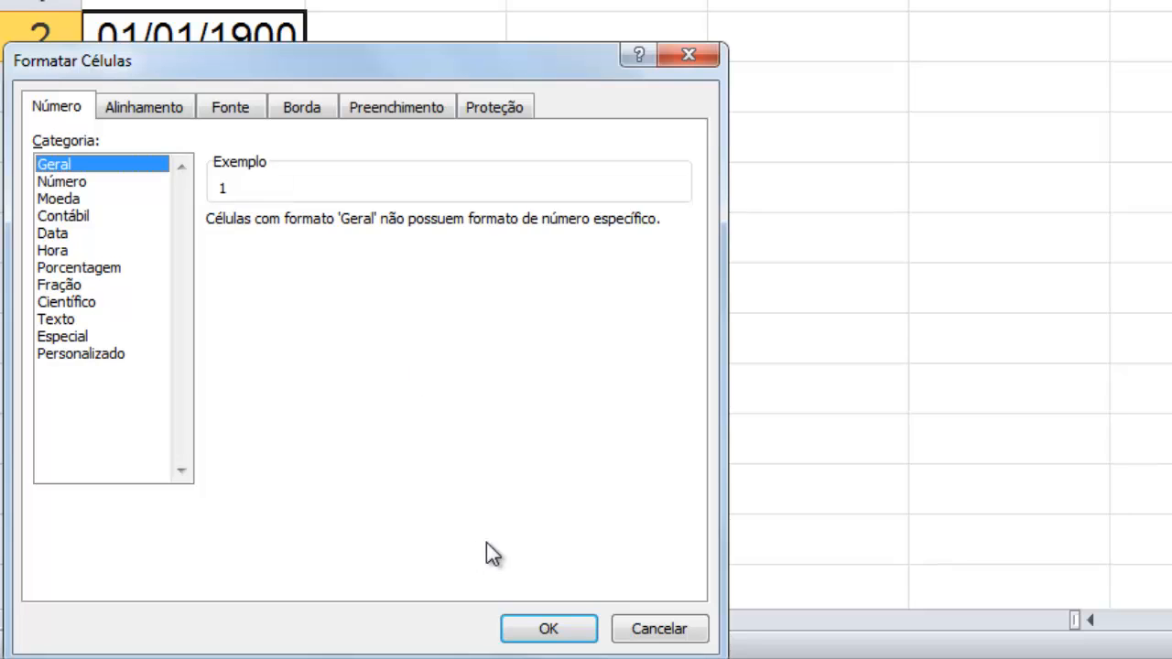
{"action": "left_click", "coordinate": [541, 634]}
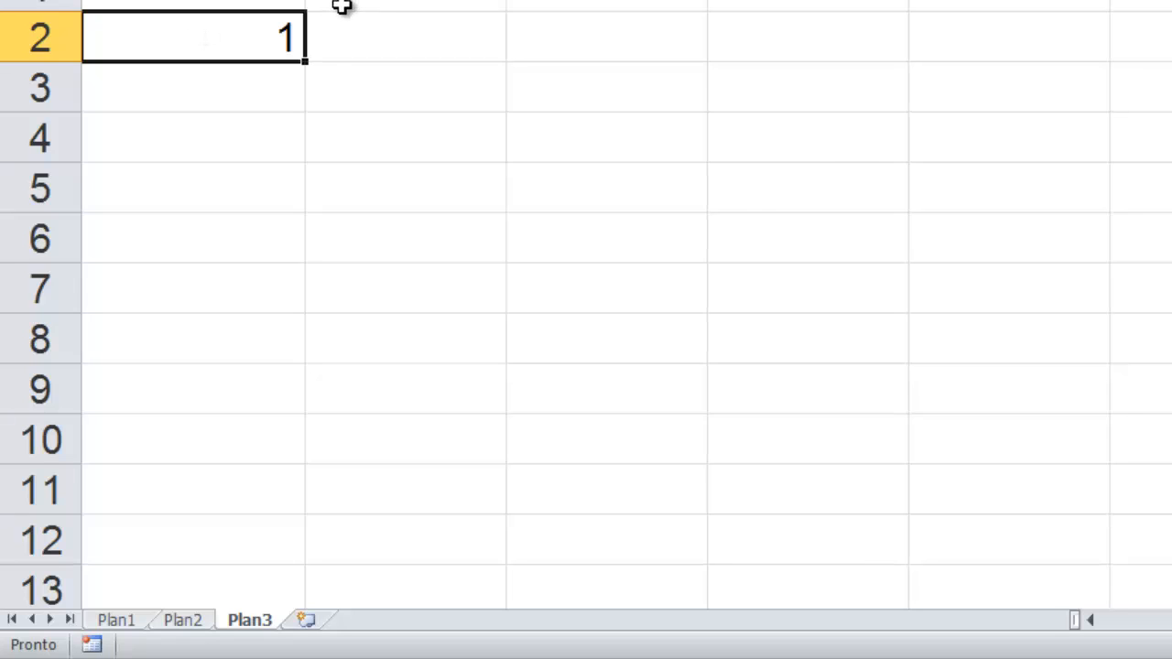
{"action": "key", "text": "ctrl+z"}
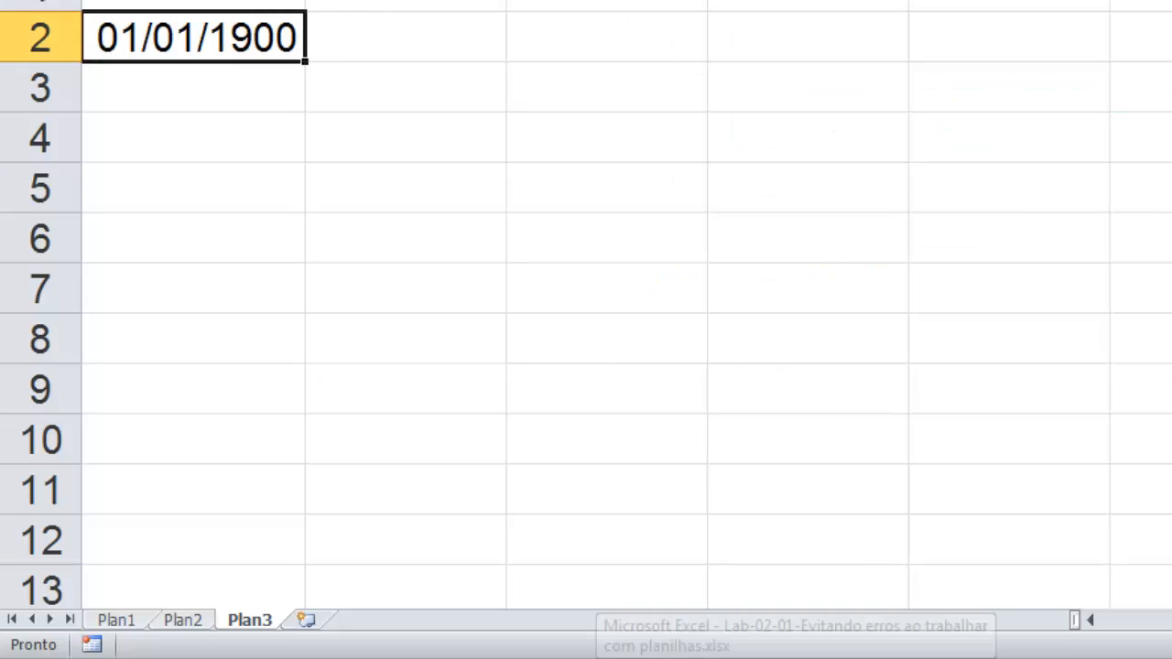
Replace the date in cell K2 with 31/12/2014
{"action": "type", "text": "31/"}
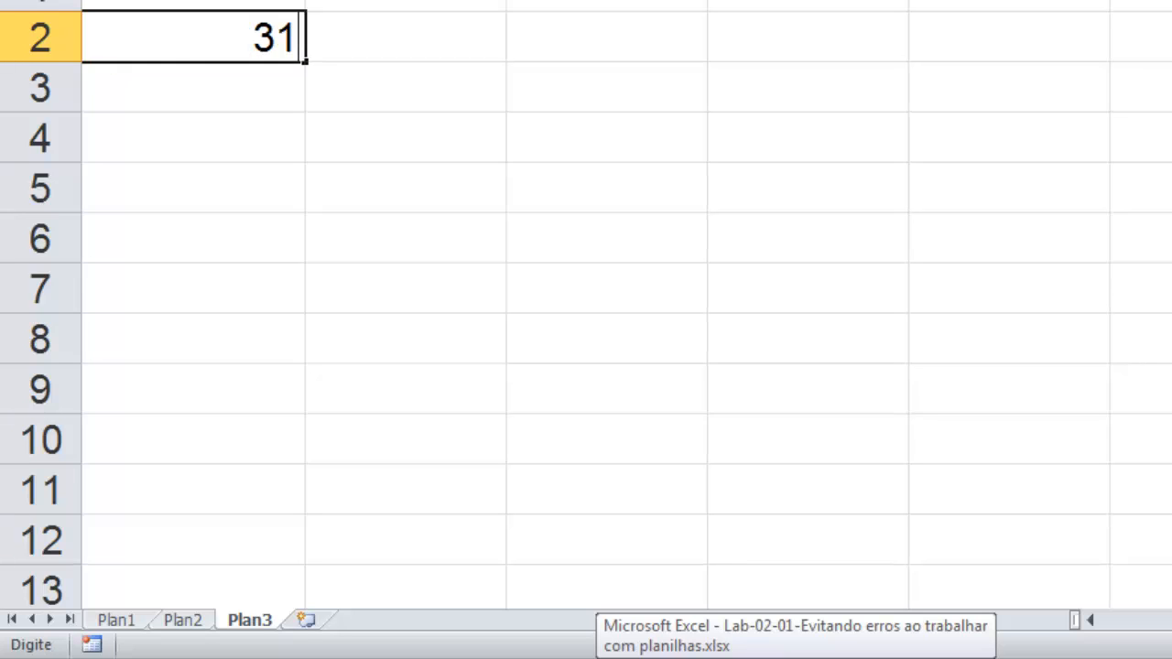
{"action": "type", "text": "12"}
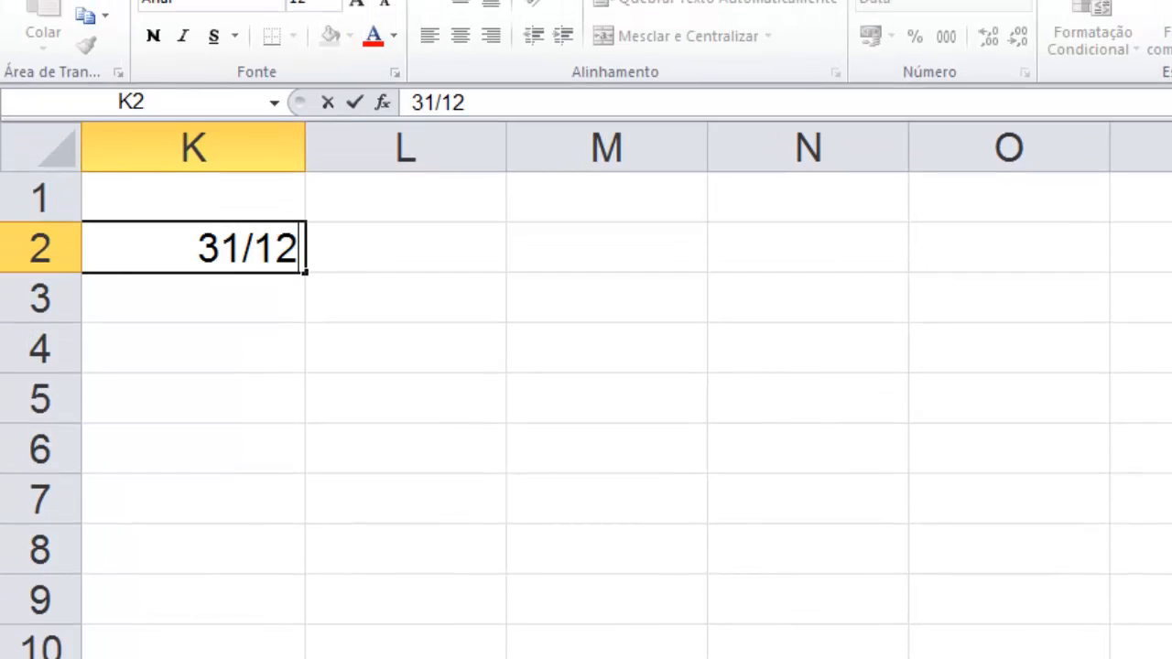
{"action": "type", "text": "/2014"}
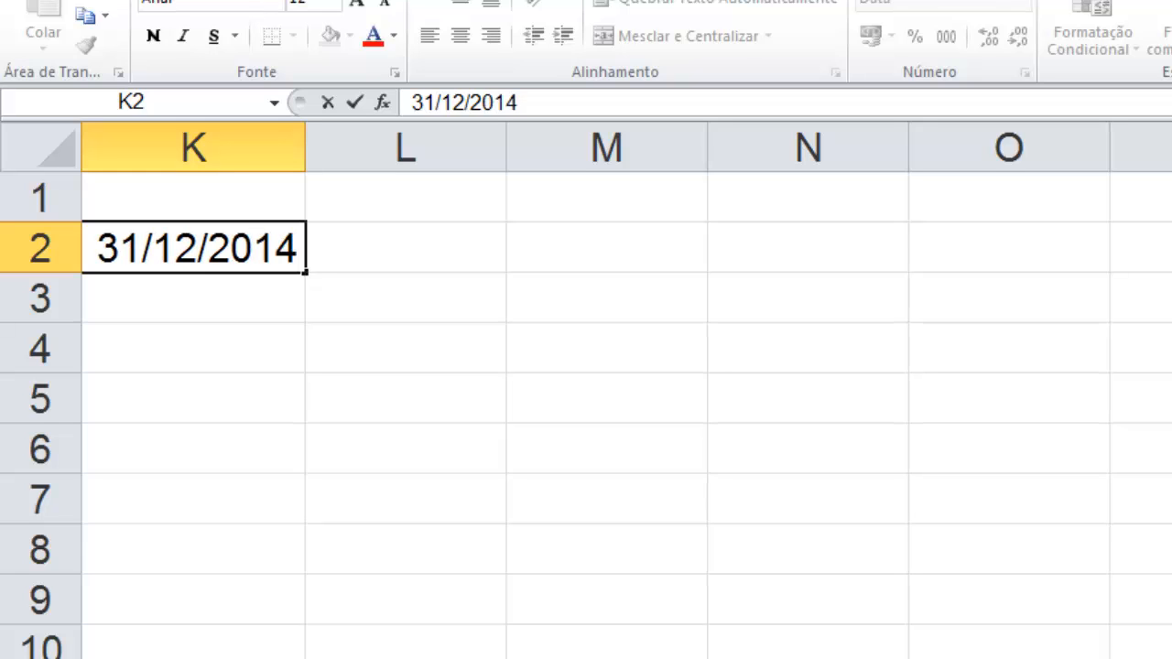
{"action": "key", "text": "Return"}
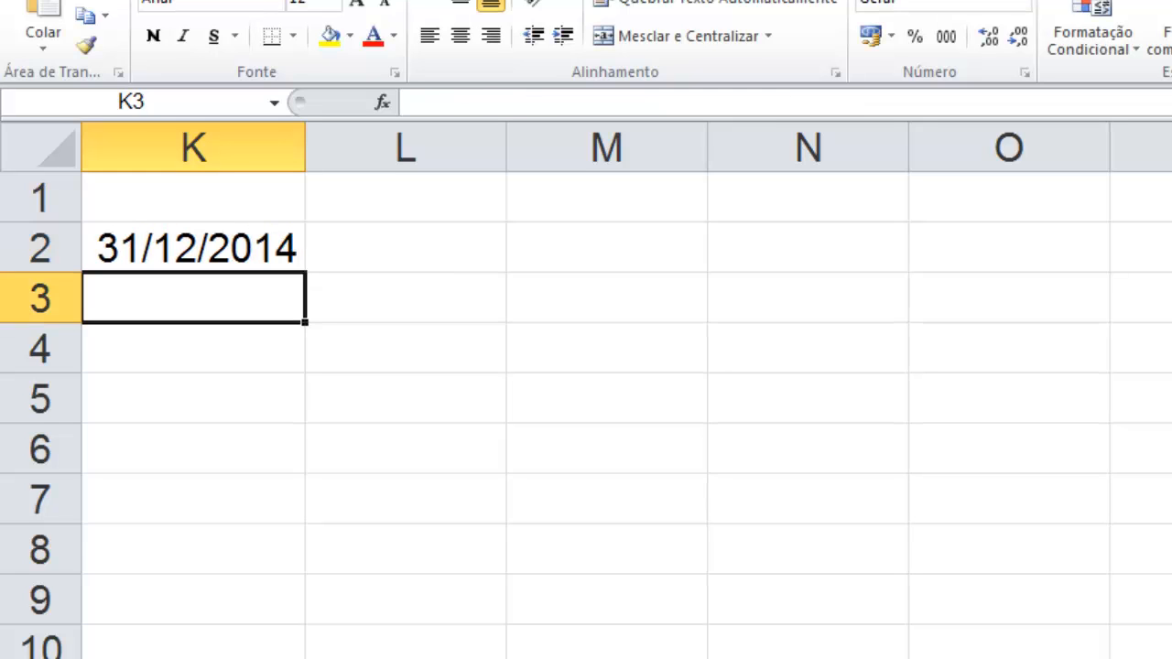
Enter the date 01/07/2014 in cell L2, beside the first date
{"action": "key", "text": "Up"}
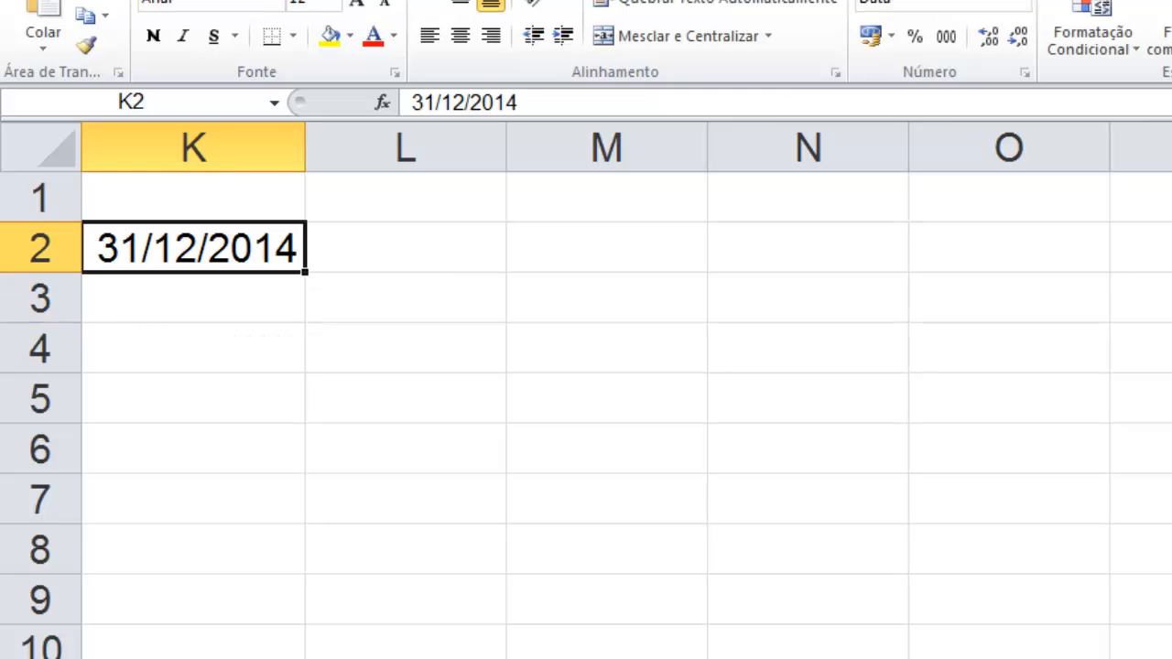
{"action": "key", "text": "Right"}
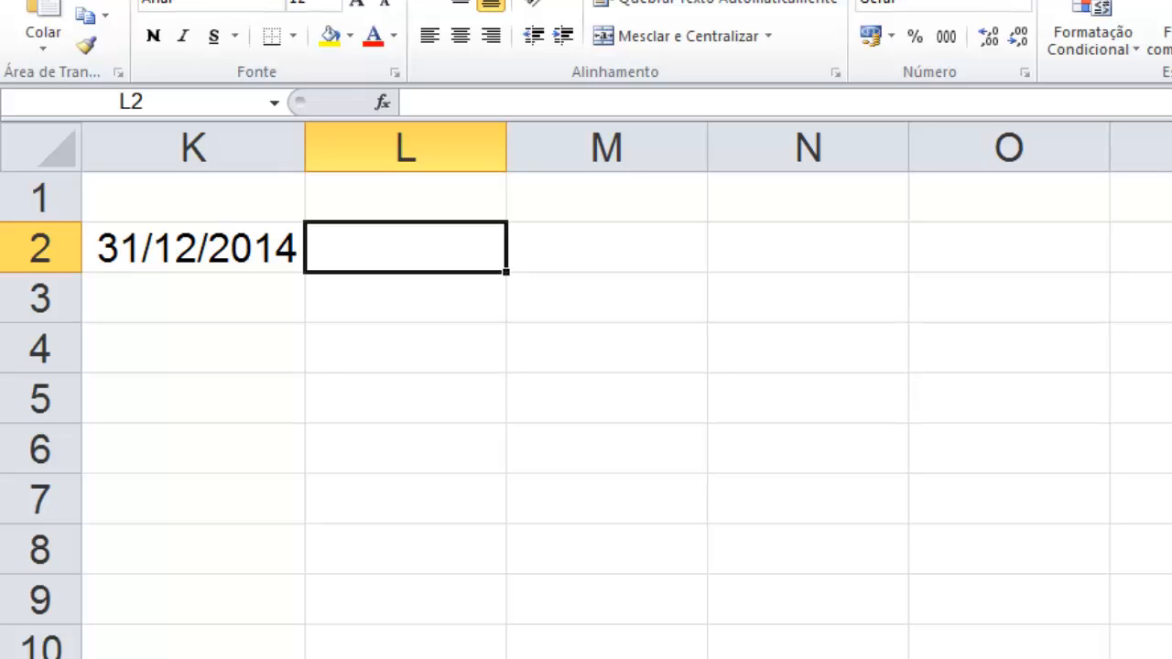
{"action": "type", "text": "01/"}
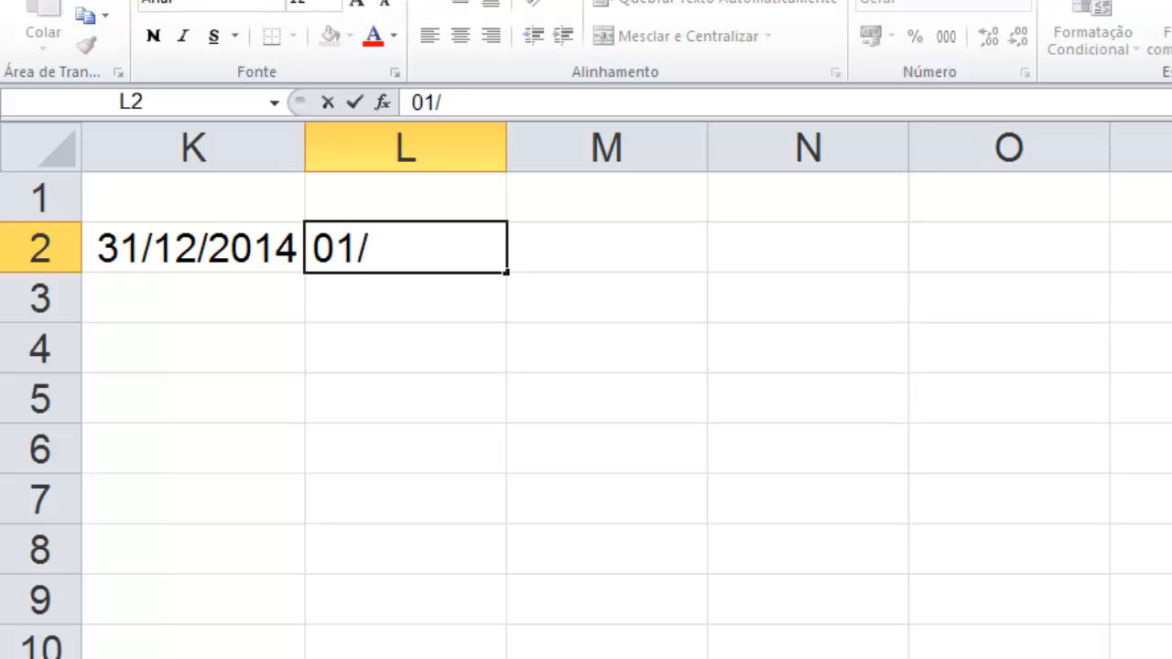
{"action": "type", "text": "07/20"}
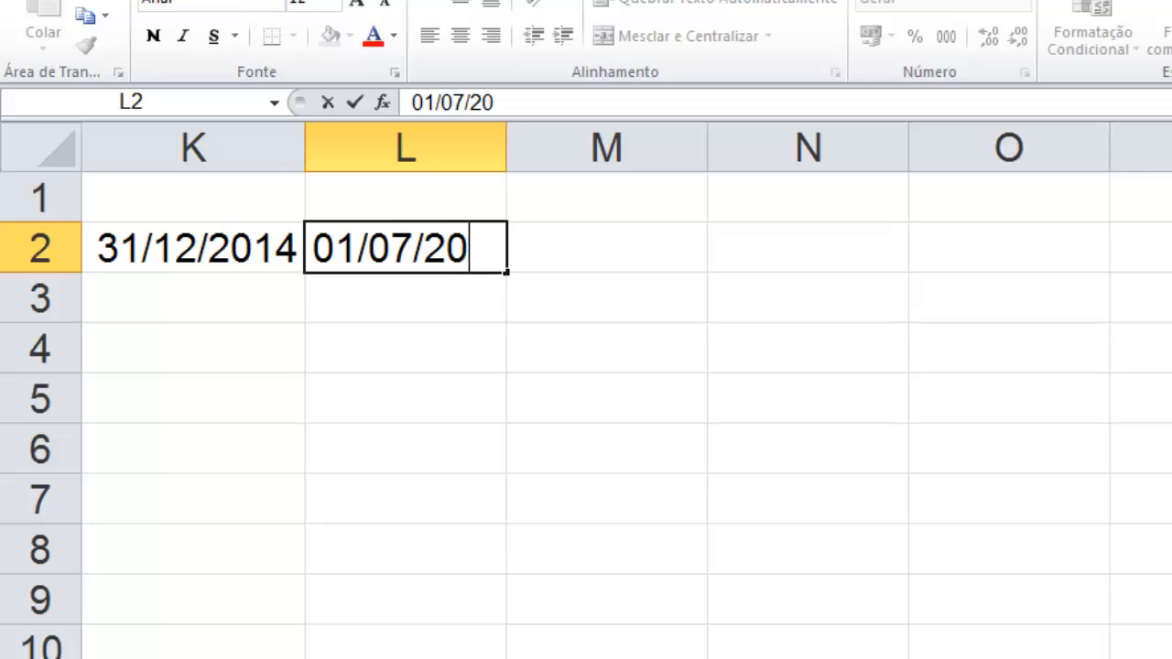
{"action": "type", "text": "14"}
{"action": "key", "text": "ctrl+Return"}
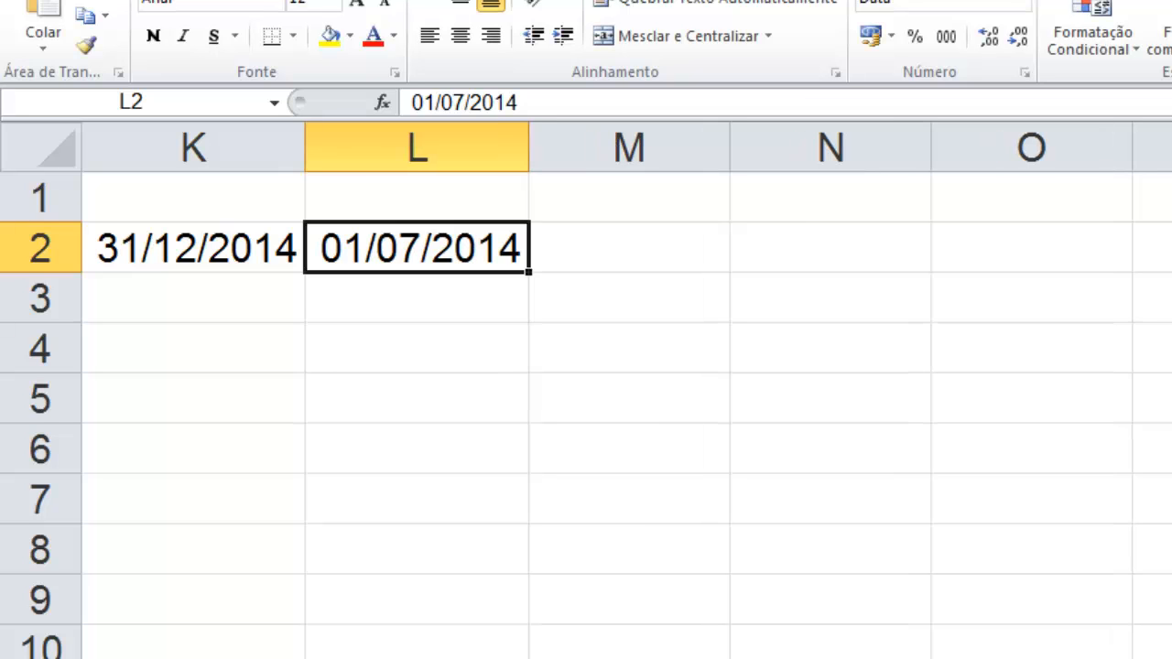
Calculate the days between the two dates in cell M2 with the formula =K2-L2
{"action": "key", "text": "Right"}
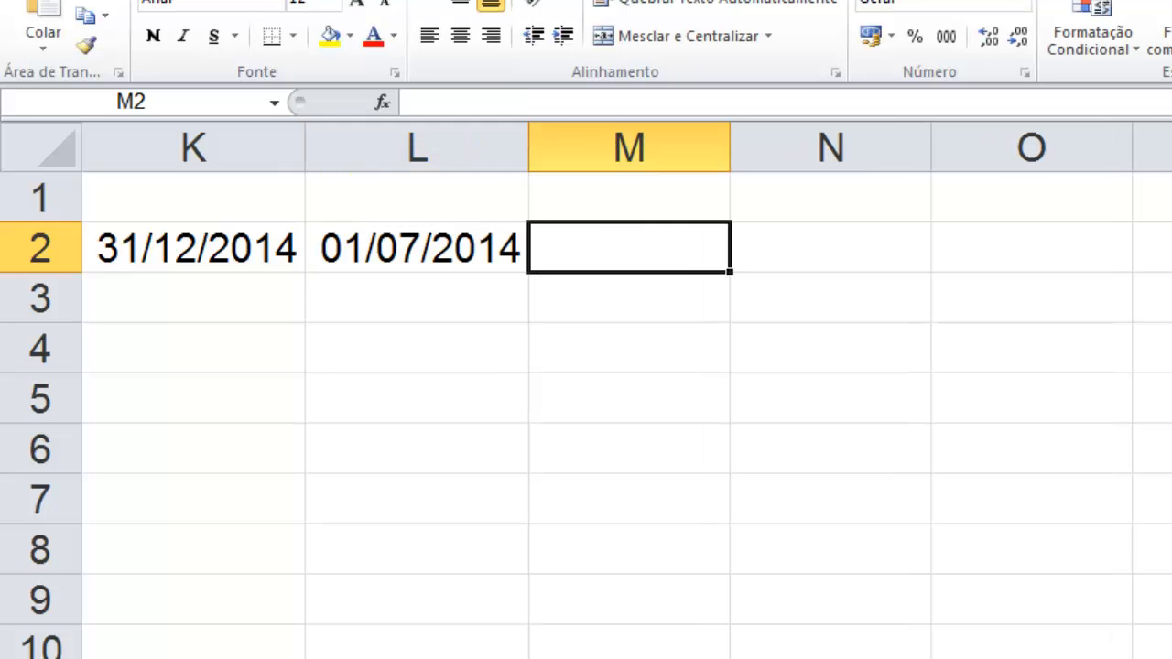
{"action": "type", "text": "="}
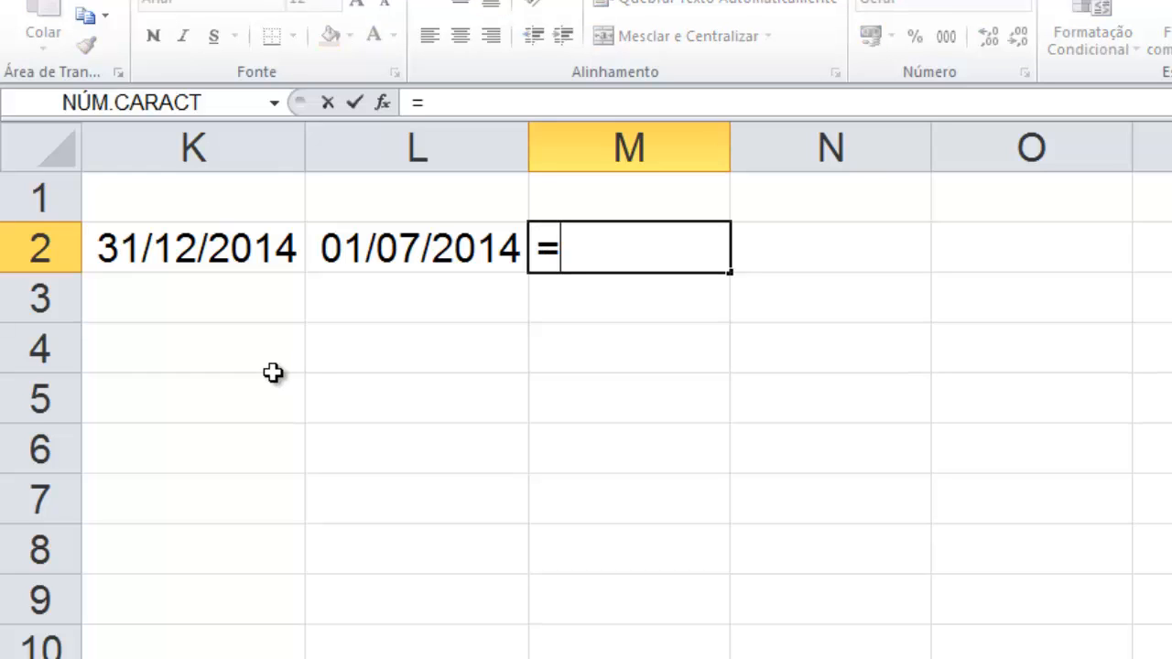
{"action": "left_click", "coordinate": [238, 250]}
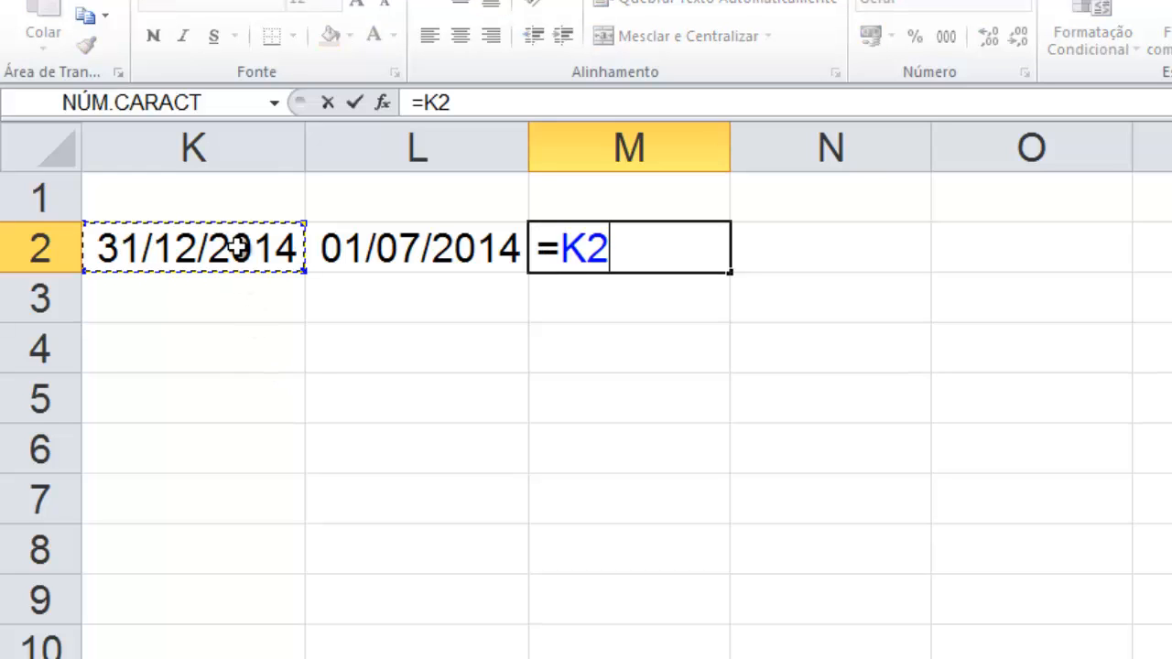
{"action": "type", "text": "-"}
{"action": "left_click", "coordinate": [448, 250]}
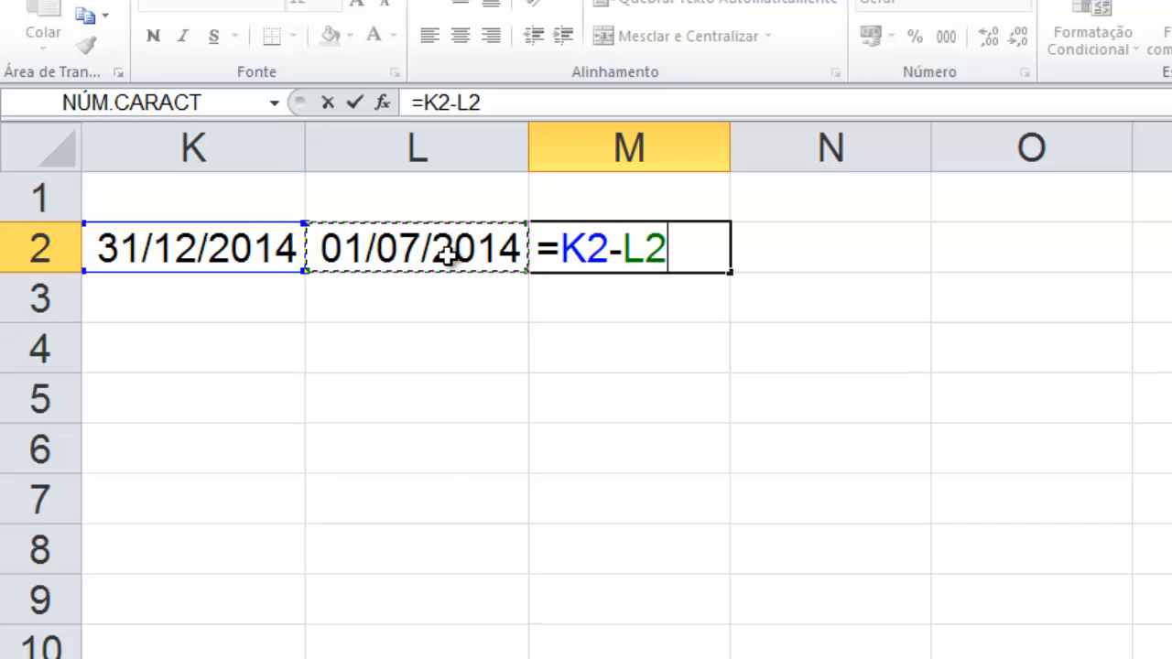
{"action": "key", "text": "Return"}
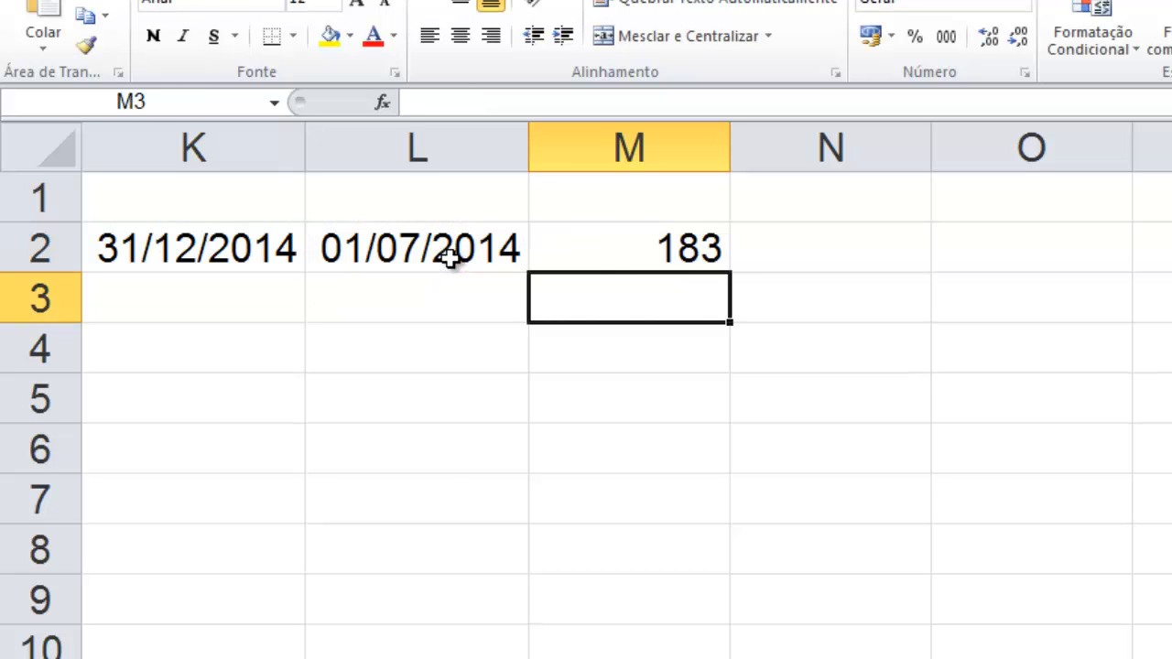
Format the subtraction result in cell M2 as Data with the type *14/03/2001
{"action": "left_click", "coordinate": [668, 266]}
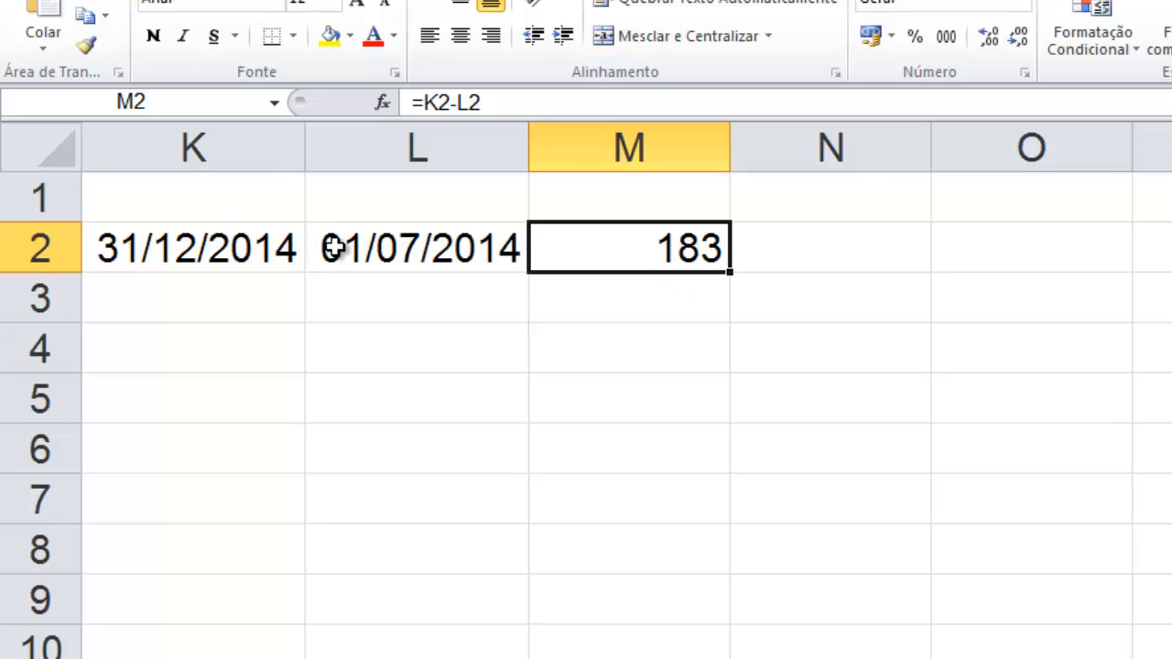
{"action": "right_click", "coordinate": [629, 259]}
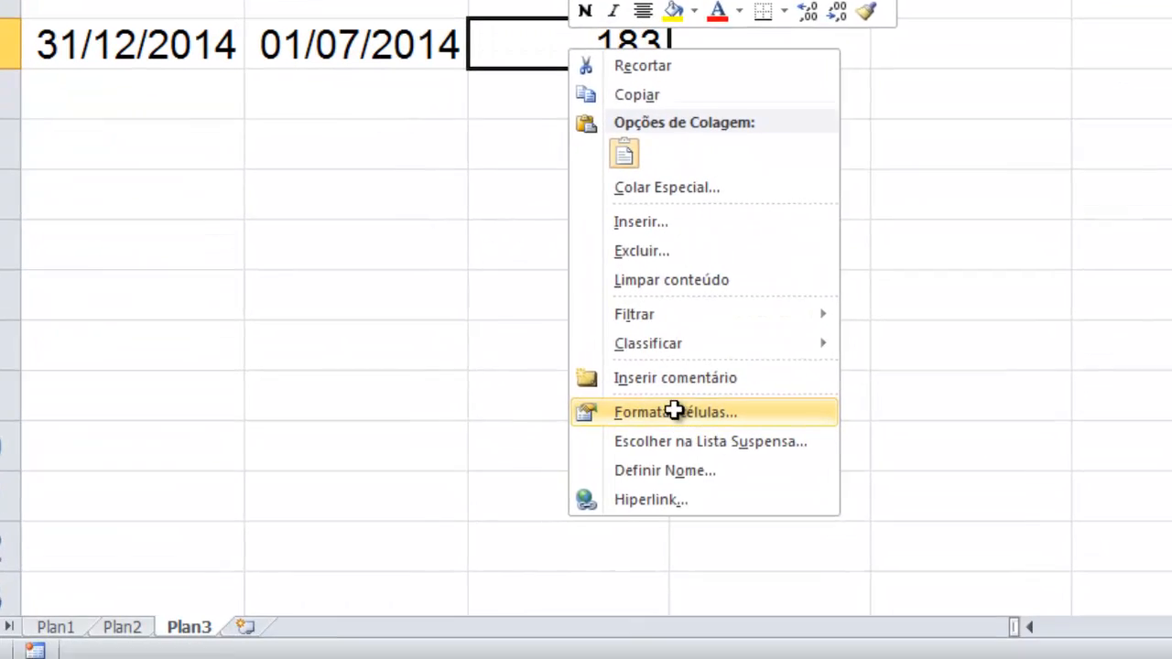
{"action": "left_click", "coordinate": [736, 615]}
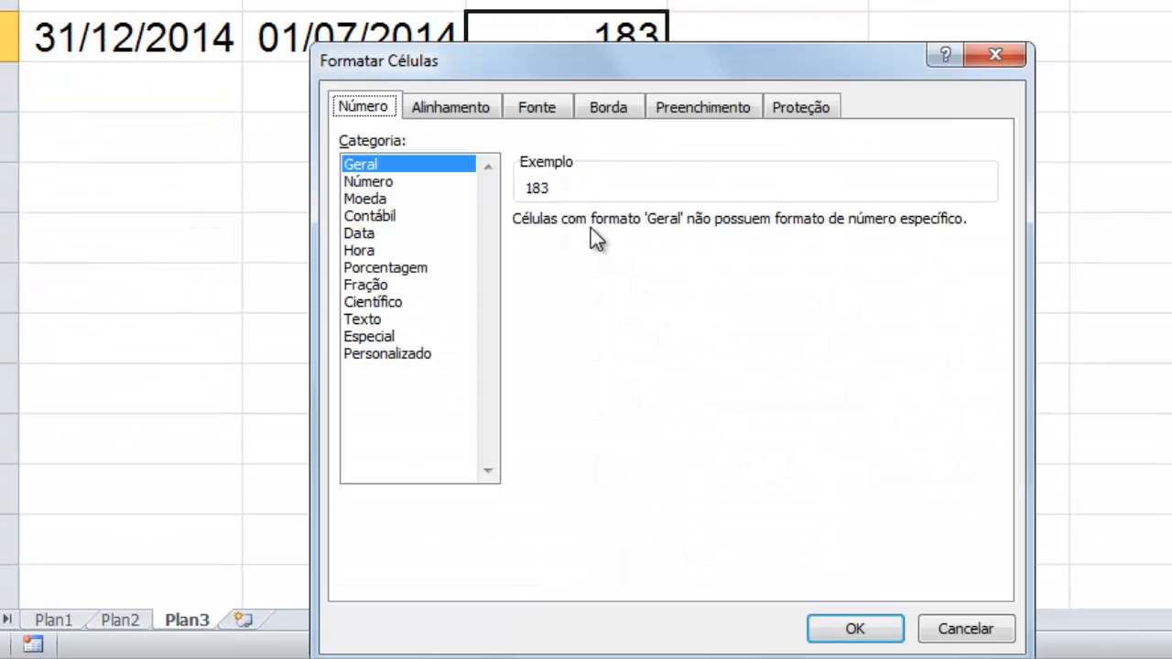
{"action": "left_click", "coordinate": [372, 235]}
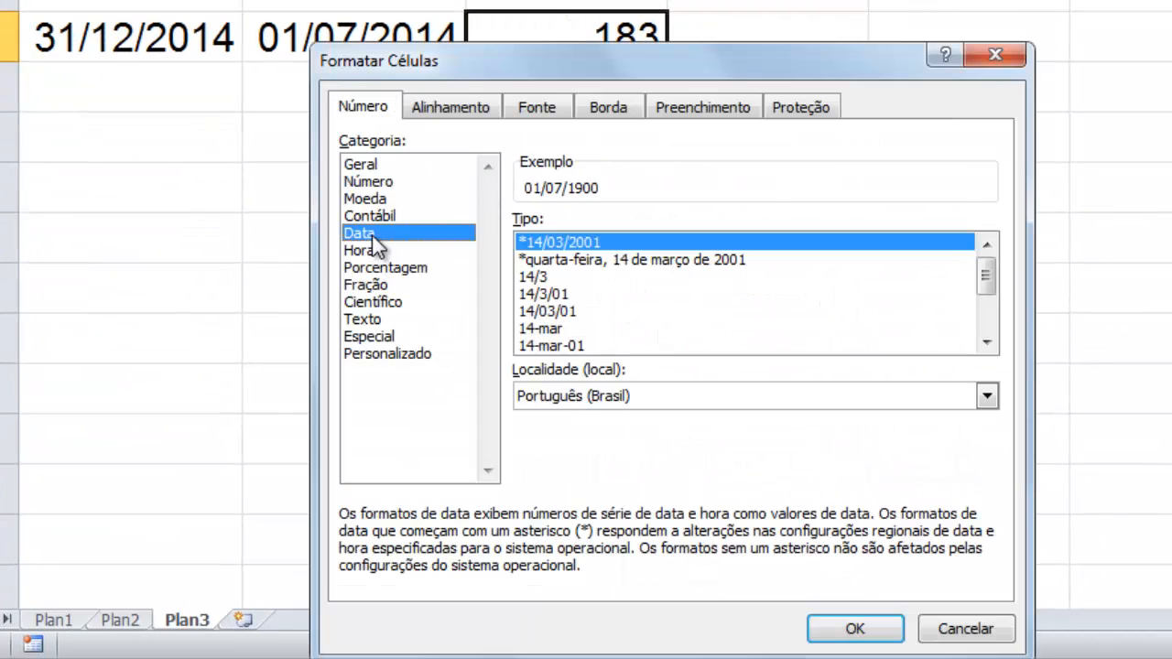
{"action": "left_click", "coordinate": [889, 628]}
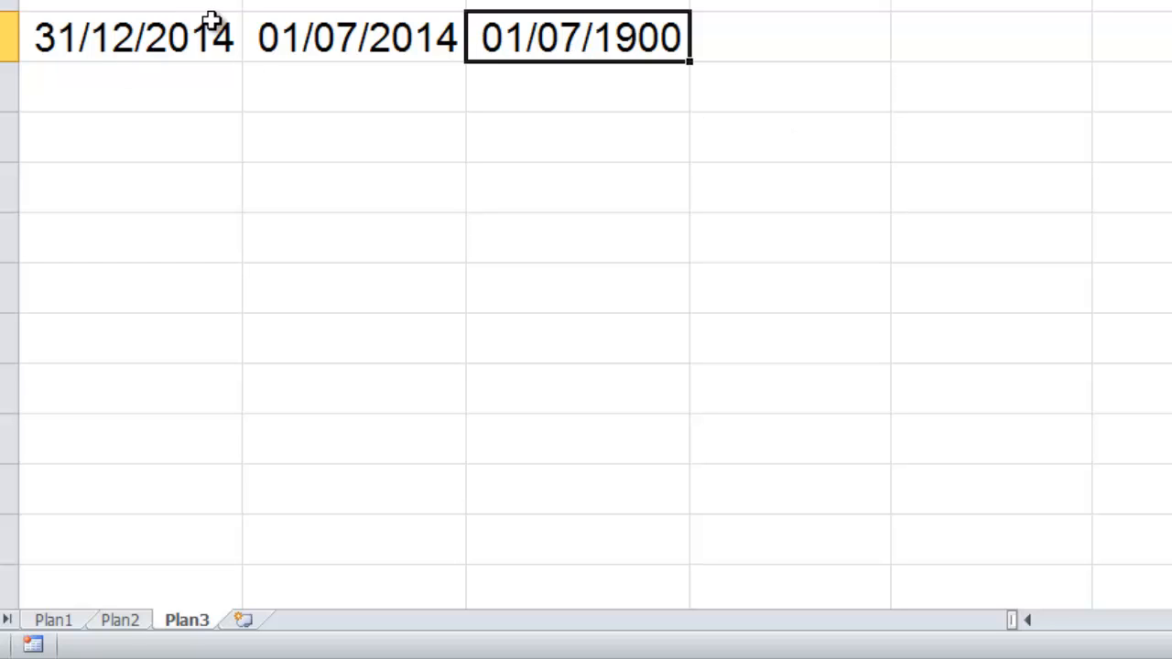
Return the number format of the date difference in cell M2 to Geral
{"action": "right_click", "coordinate": [604, 49]}
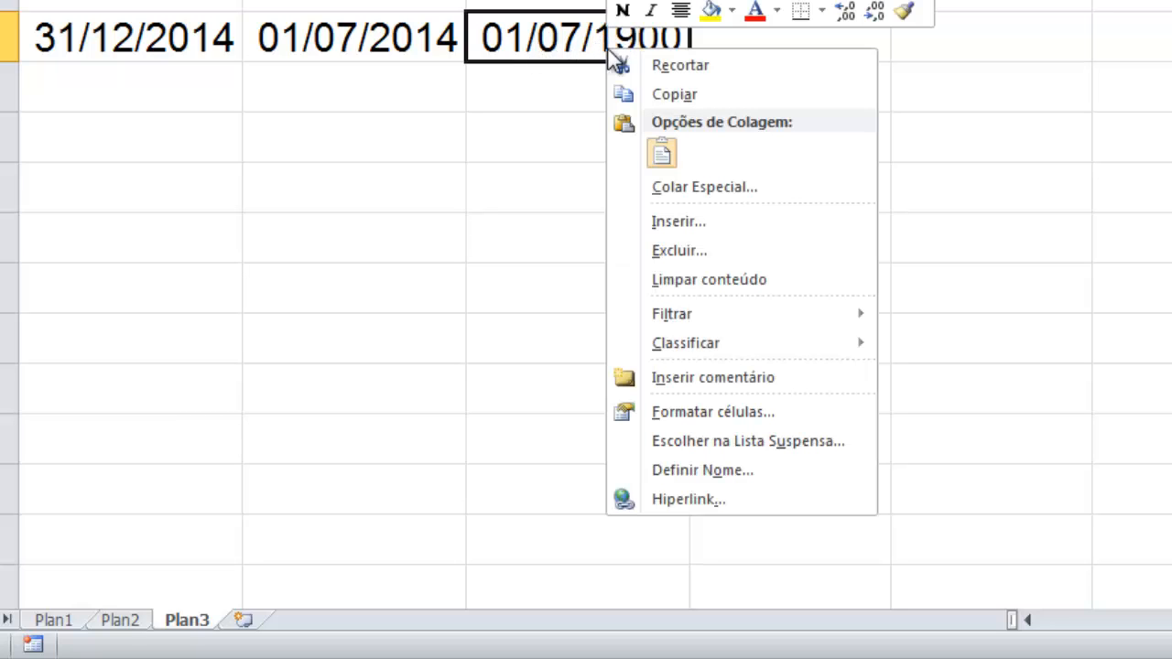
{"action": "left_click", "coordinate": [717, 415]}
{"action": "left_click", "coordinate": [419, 165]}
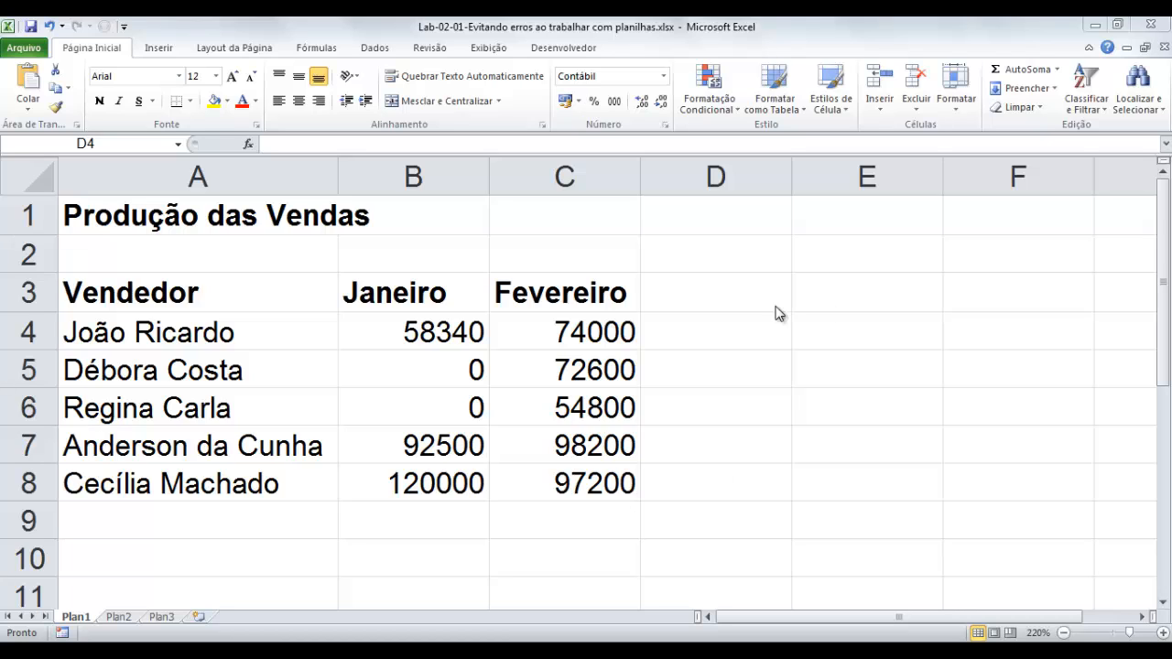
On the Plan1 sheet, divide the first seller's Fevereiro sales by Janeiro in cell D4 with =C4/B4
{"action": "left_click", "coordinate": [696, 344]}
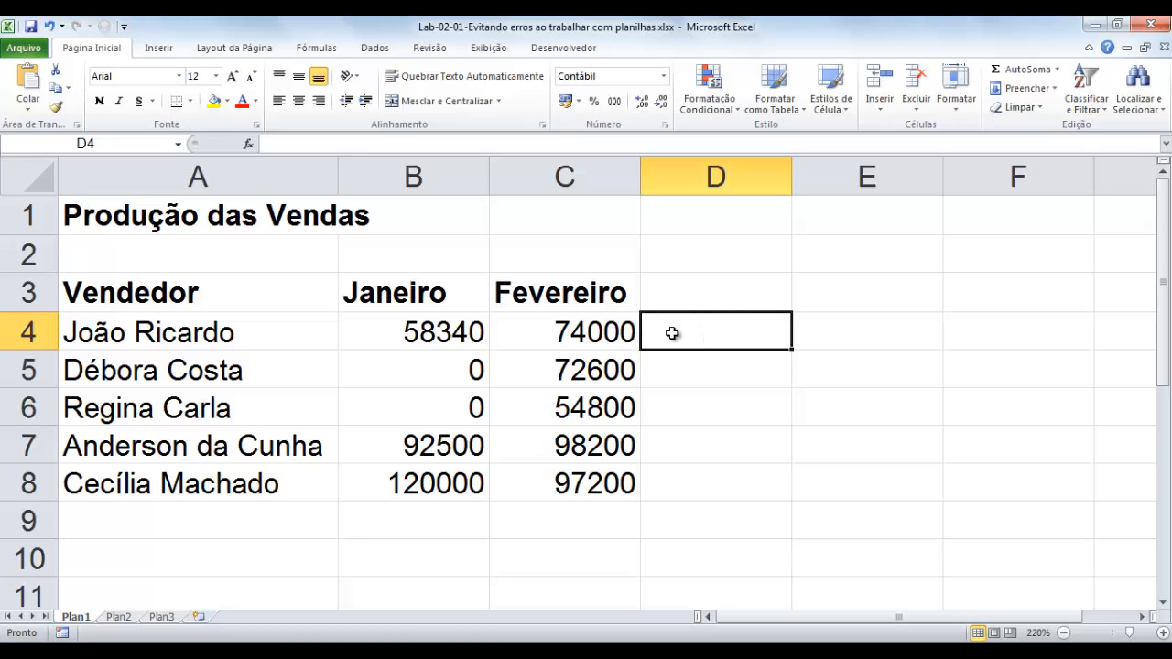
{"action": "type", "text": "="}
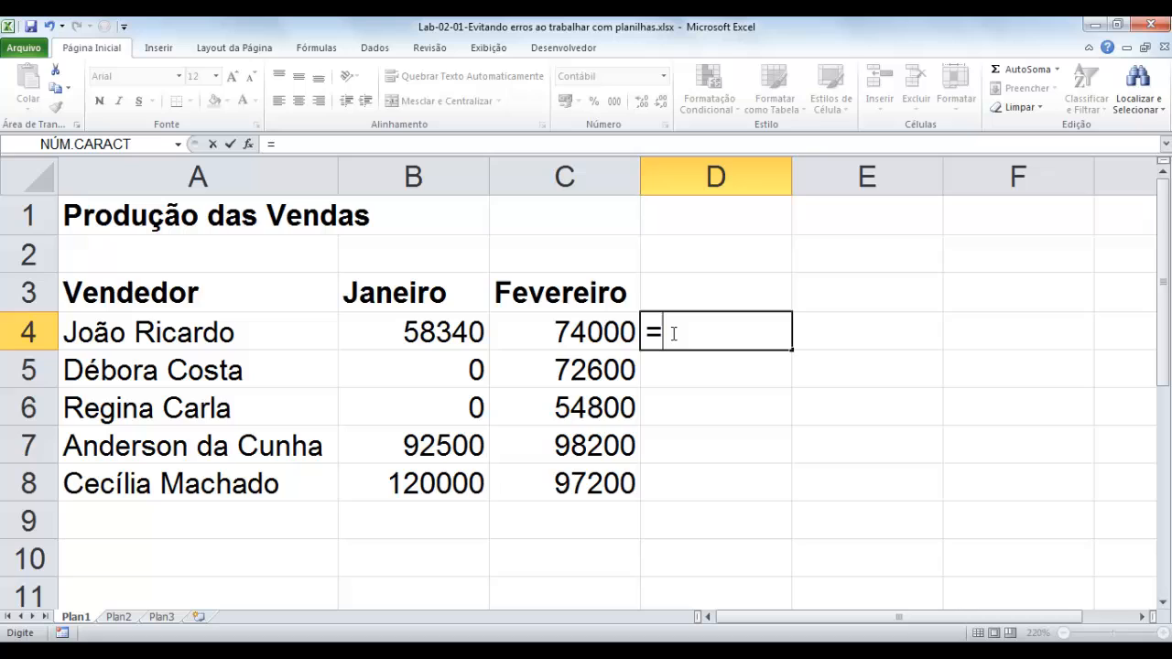
{"action": "left_click", "coordinate": [610, 333]}
{"action": "type", "text": "/"}
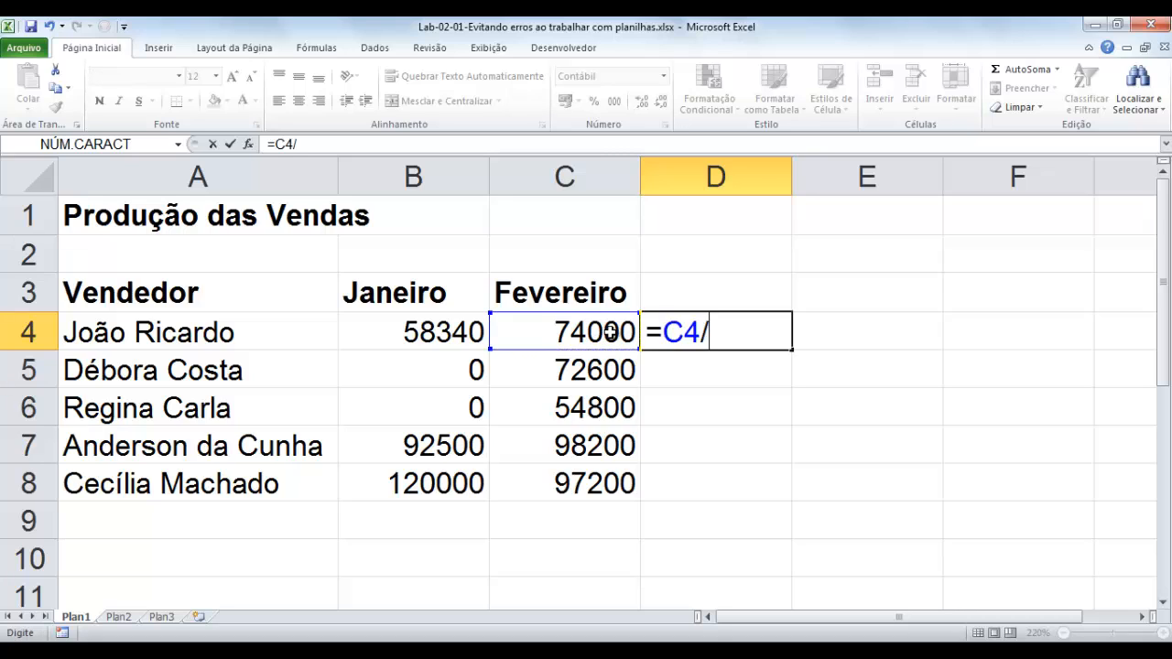
{"action": "left_click", "coordinate": [452, 335]}
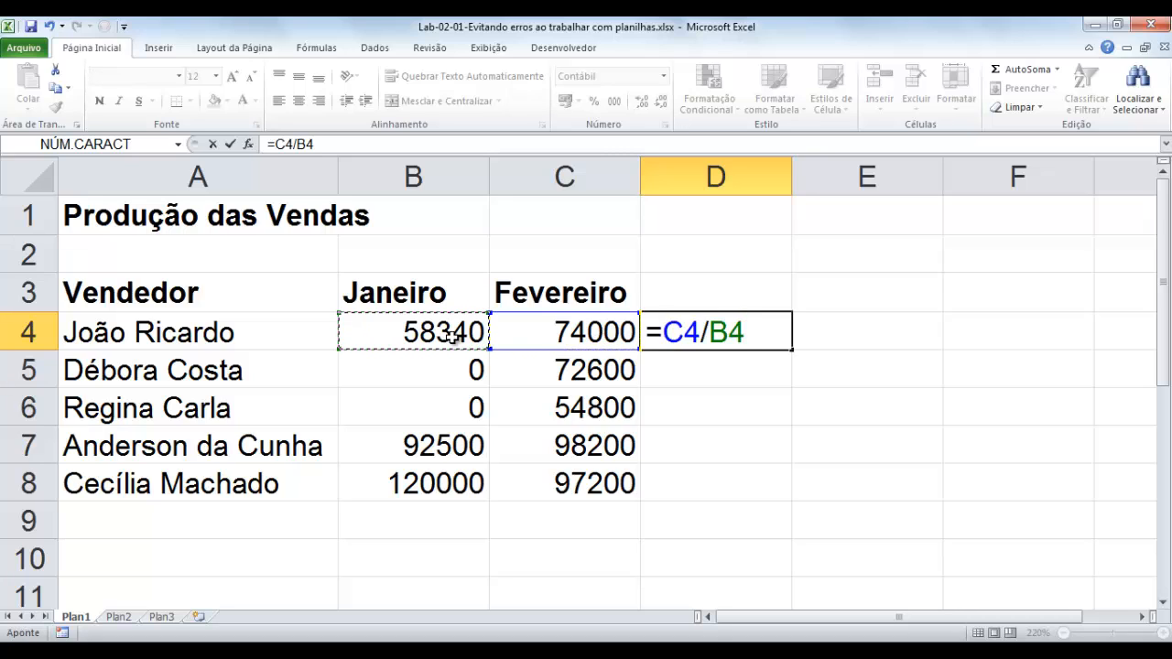
{"action": "key", "text": "Return"}
Try dividing the second seller's Fevereiro sales by Janeiro in cell D5 with =C5/B5, and clear that cell
{"action": "type", "text": "="}
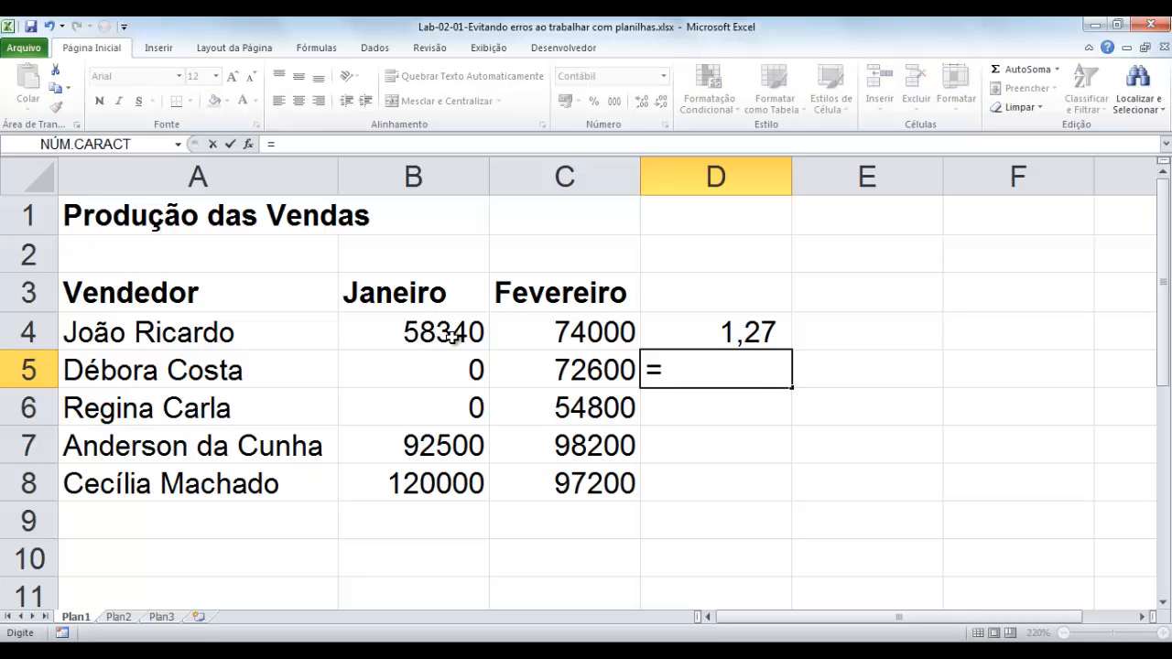
{"action": "left_click", "coordinate": [582, 377]}
{"action": "type", "text": "/"}
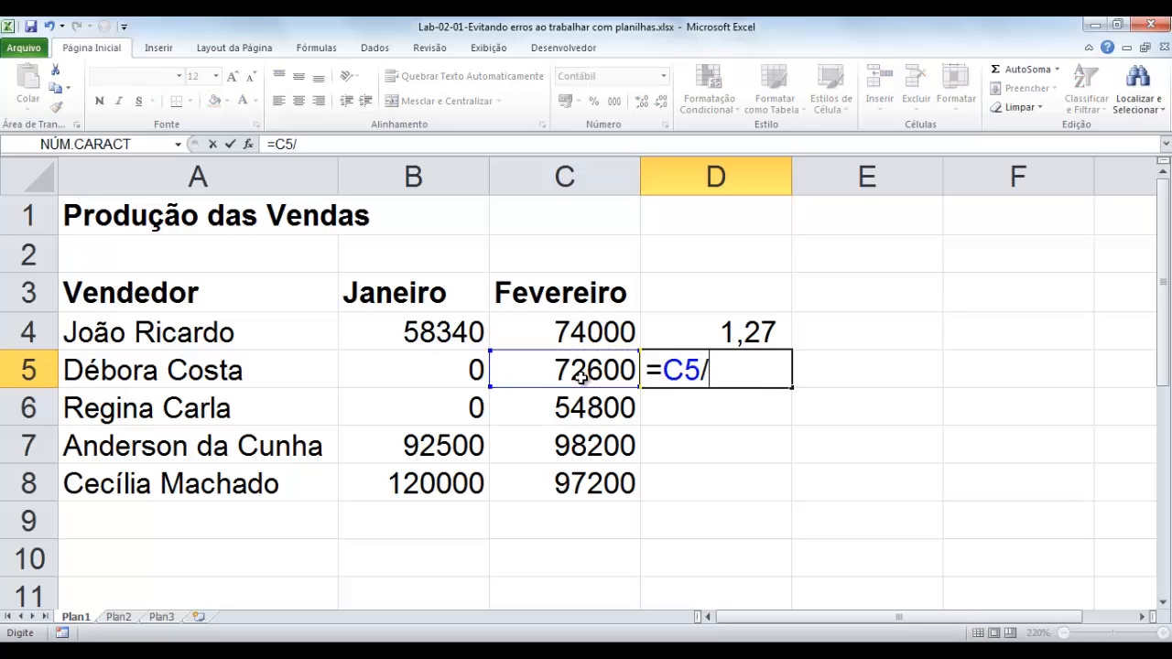
{"action": "left_click", "coordinate": [476, 369]}
{"action": "key", "text": "Return"}
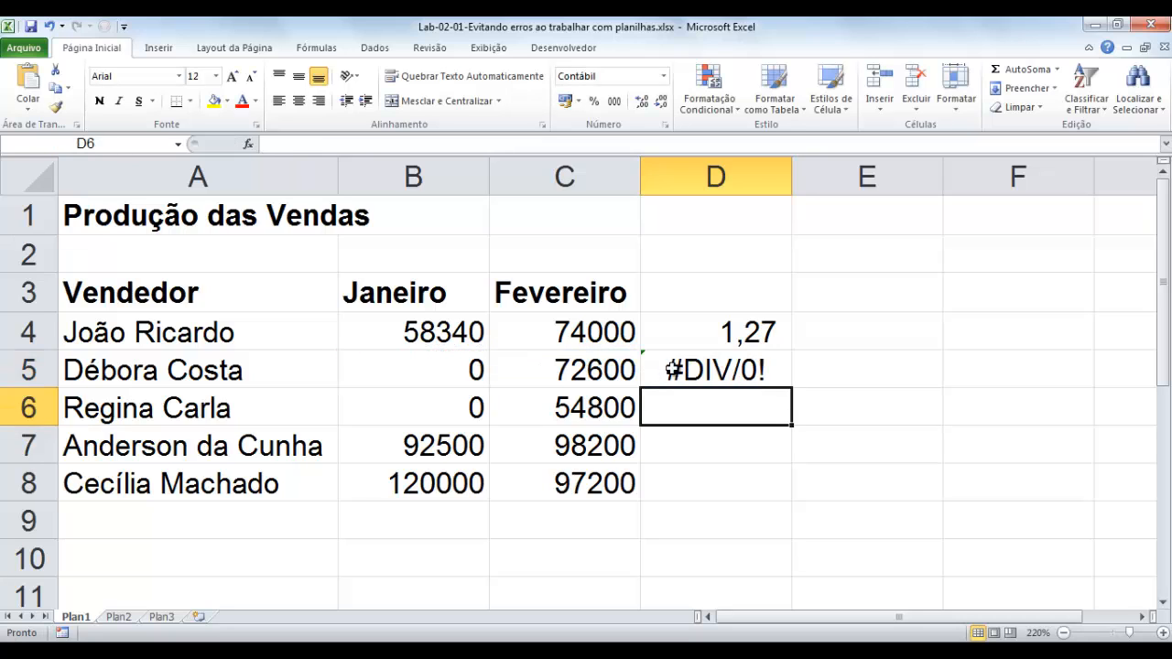
{"action": "left_click", "coordinate": [662, 370]}
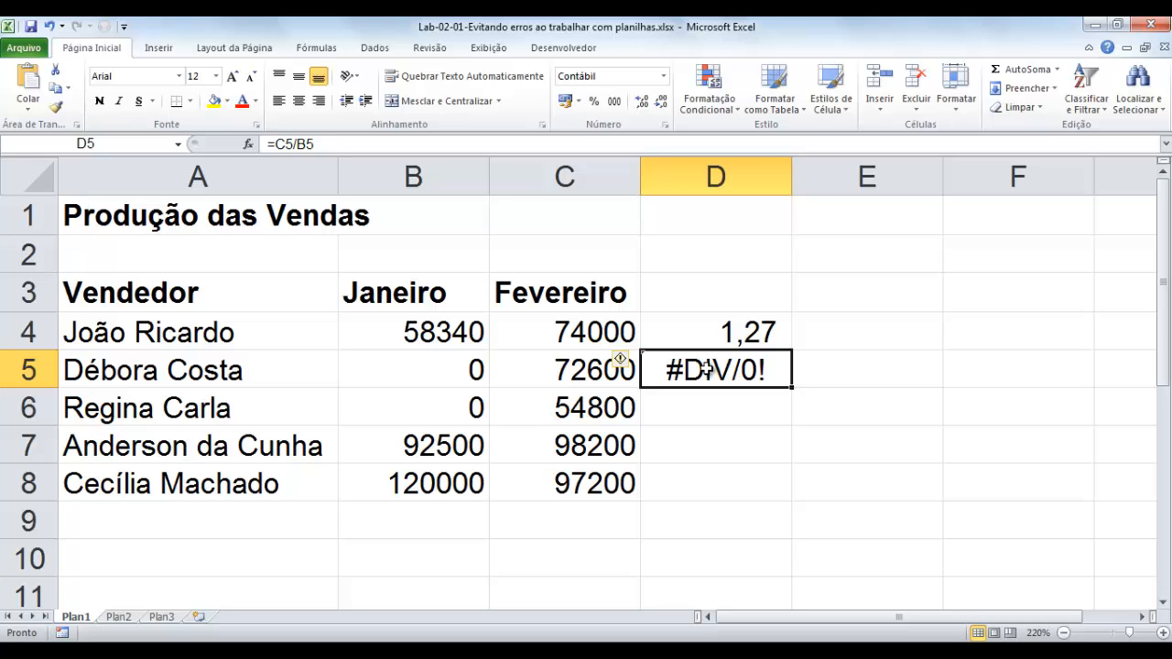
{"action": "key", "text": "Delete"}
Try copying the plain division formula from D4 down to D8, and undo the fill
{"action": "left_click", "coordinate": [741, 336]}
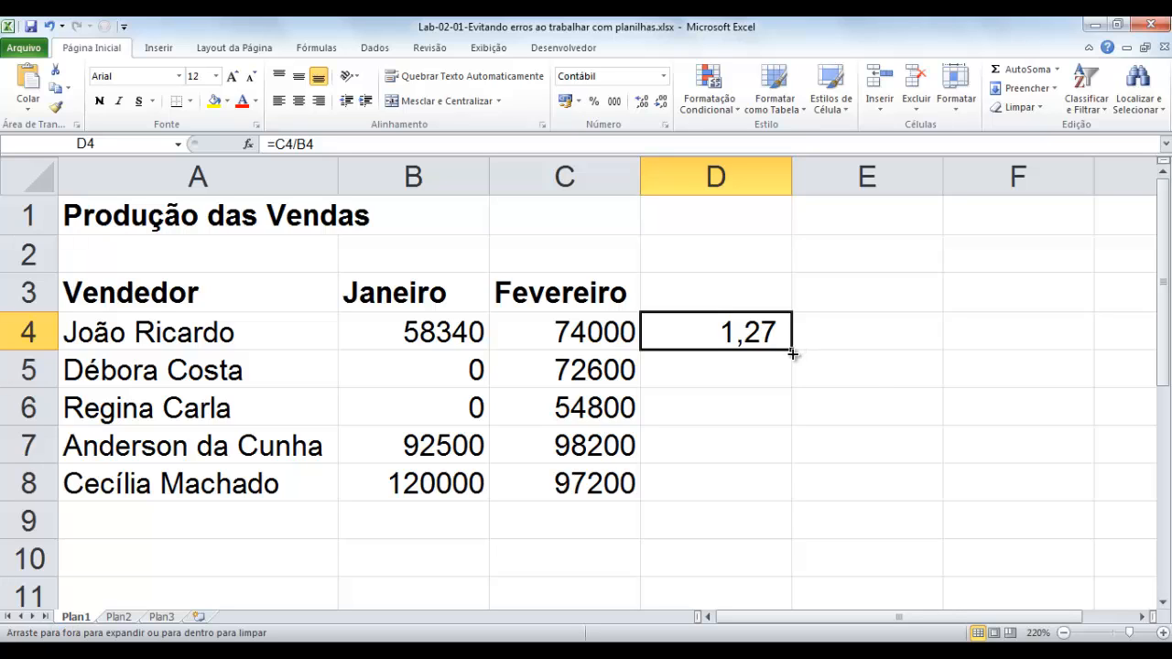
{"action": "left_click_drag", "start_coordinate": [792, 354], "coordinate": [789, 495]}
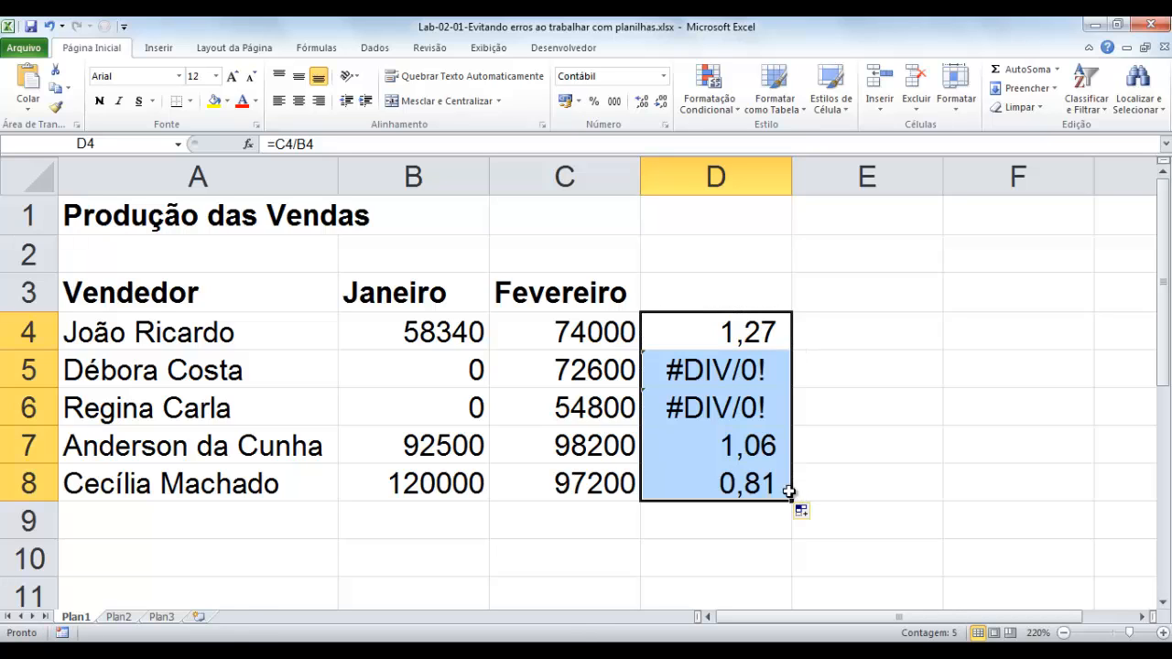
{"action": "key", "text": "ctrl+z"}
Wrap the division in cell D4 in an error check: =SEERRO( C4/B4 ; "Tem erro" )
{"action": "left_click", "coordinate": [747, 336]}
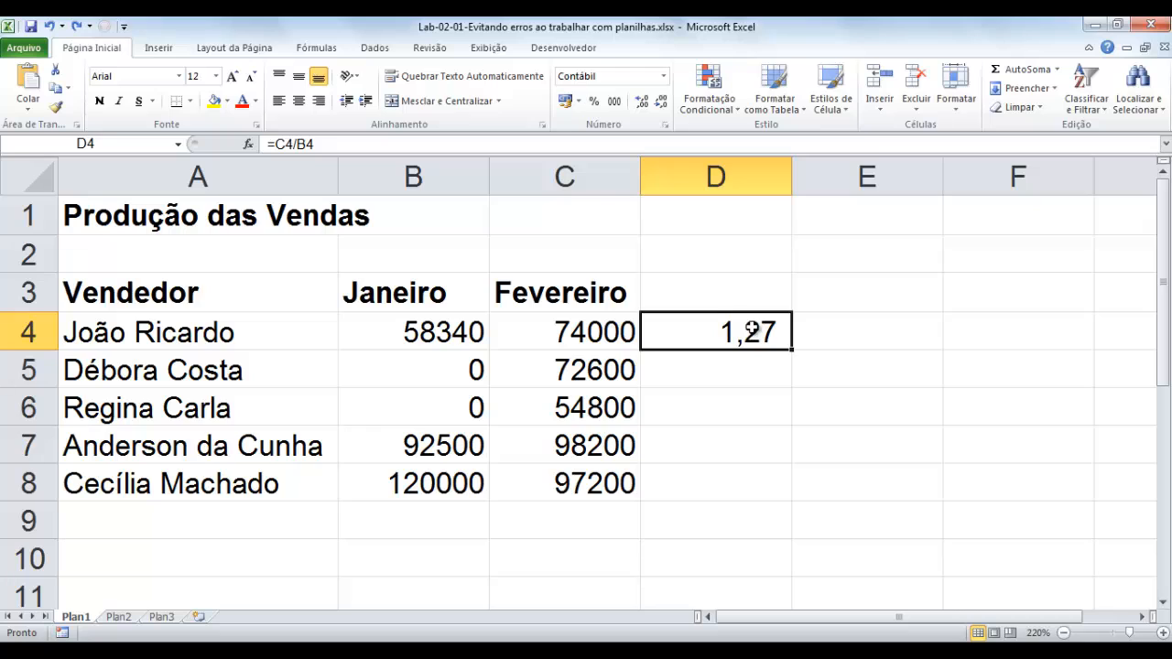
{"action": "double_click", "coordinate": [751, 331]}
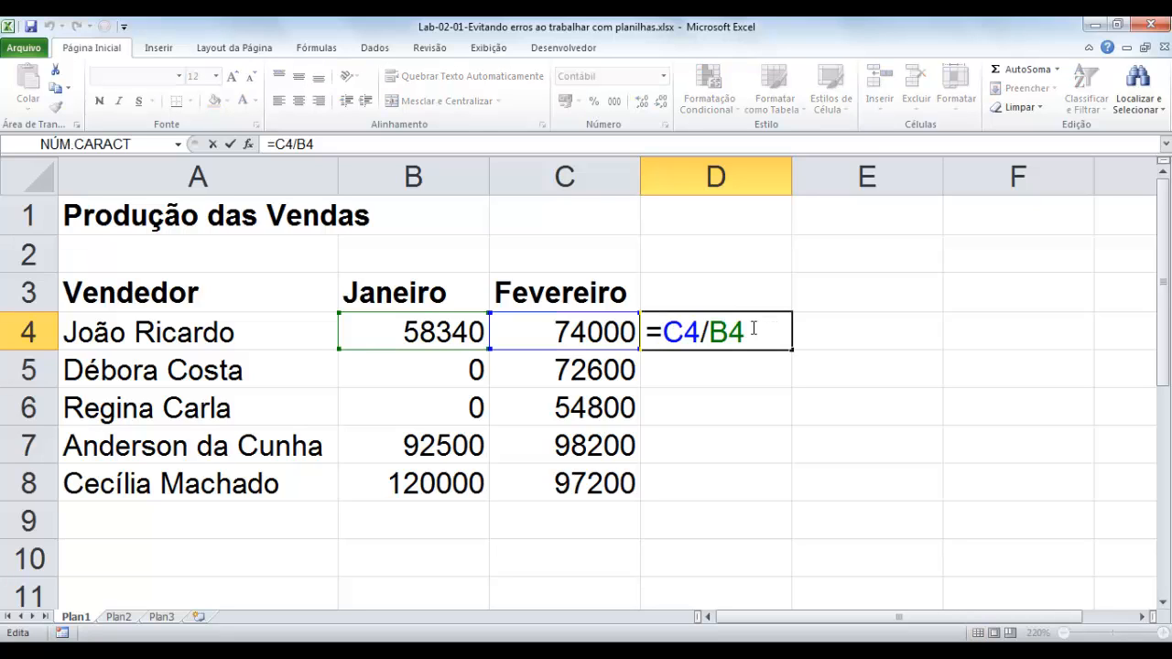
{"action": "type", "text": "SE"}
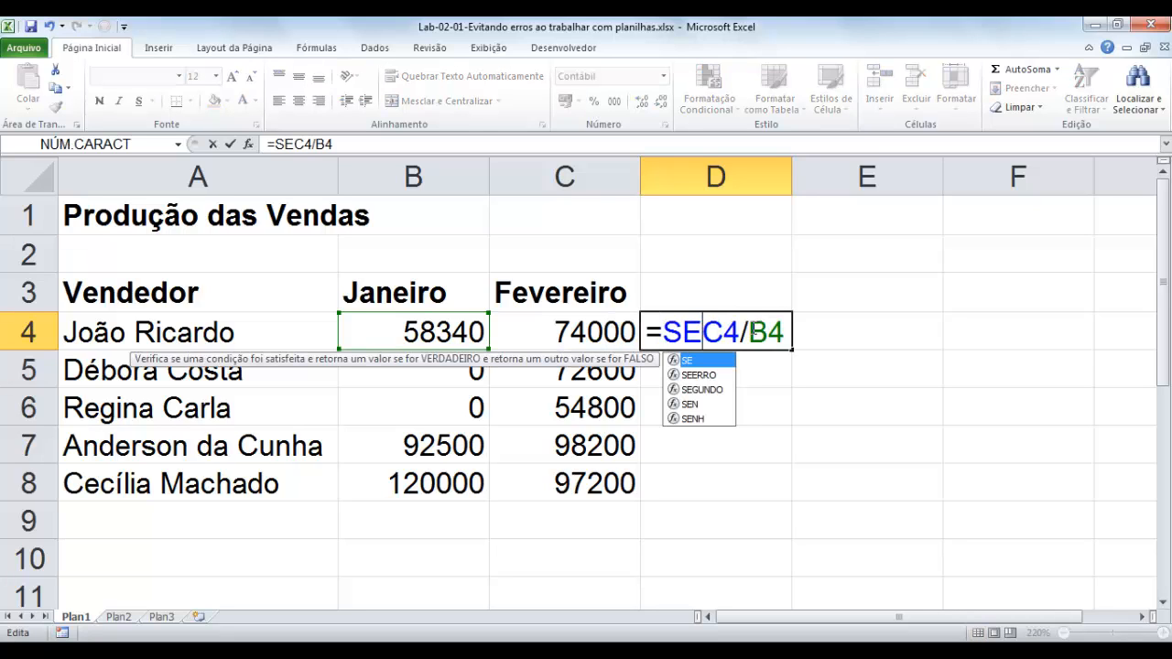
{"action": "key", "text": "Down"}
{"action": "key", "text": "Tab"}
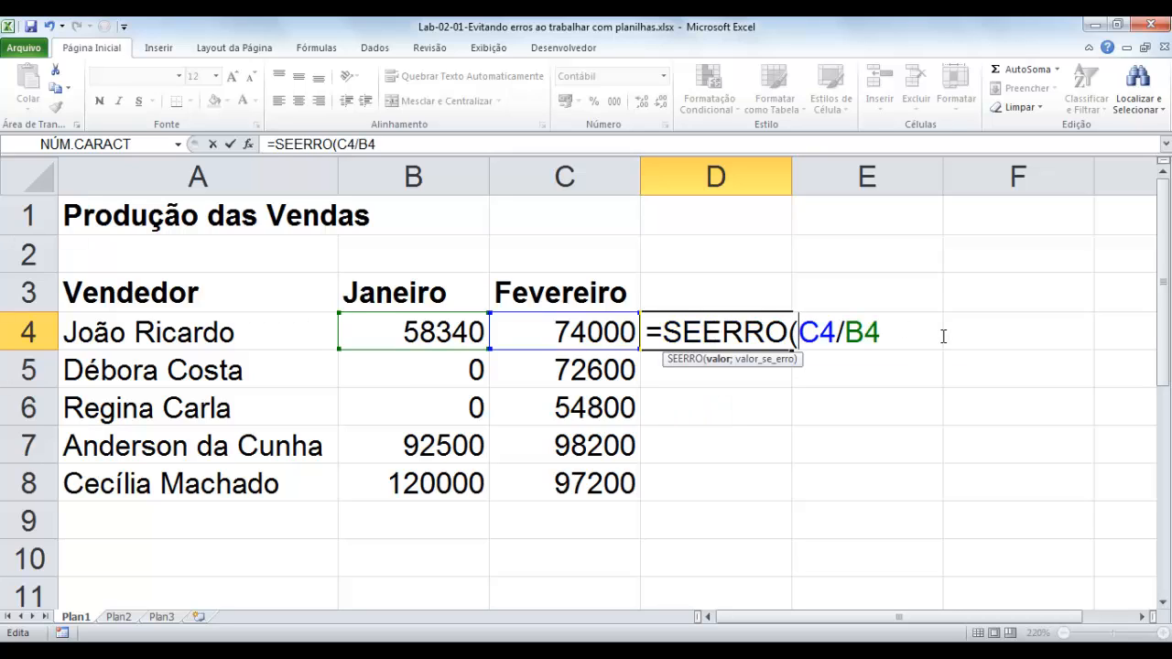
{"action": "left_click", "coordinate": [943, 336]}
{"action": "type", "text": ";"}
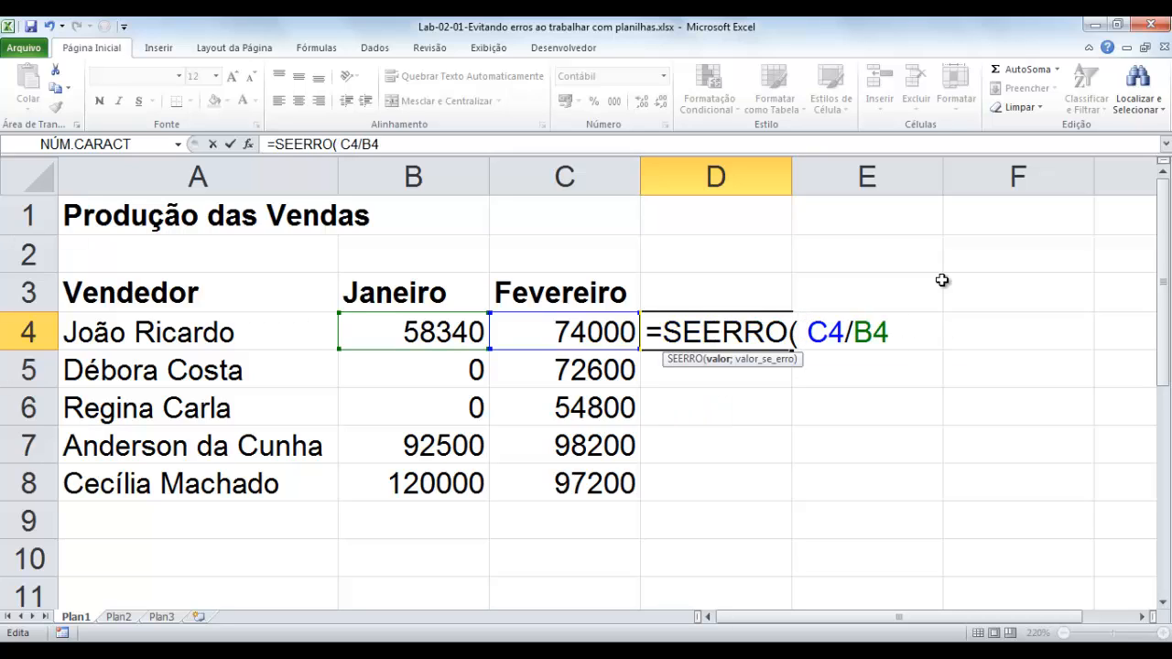
{"action": "type", "text": " t"}
{"action": "key", "text": "BackSpace"}
{"action": "type", "text": "\"T"}
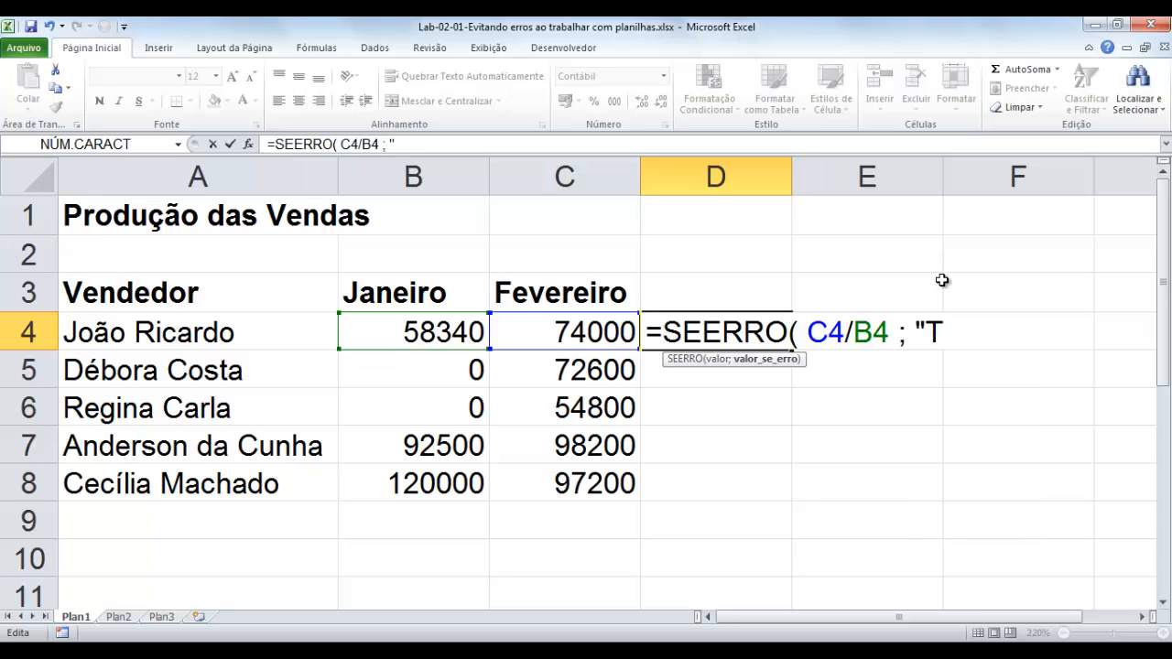
{"action": "type", "text": "em erro"}
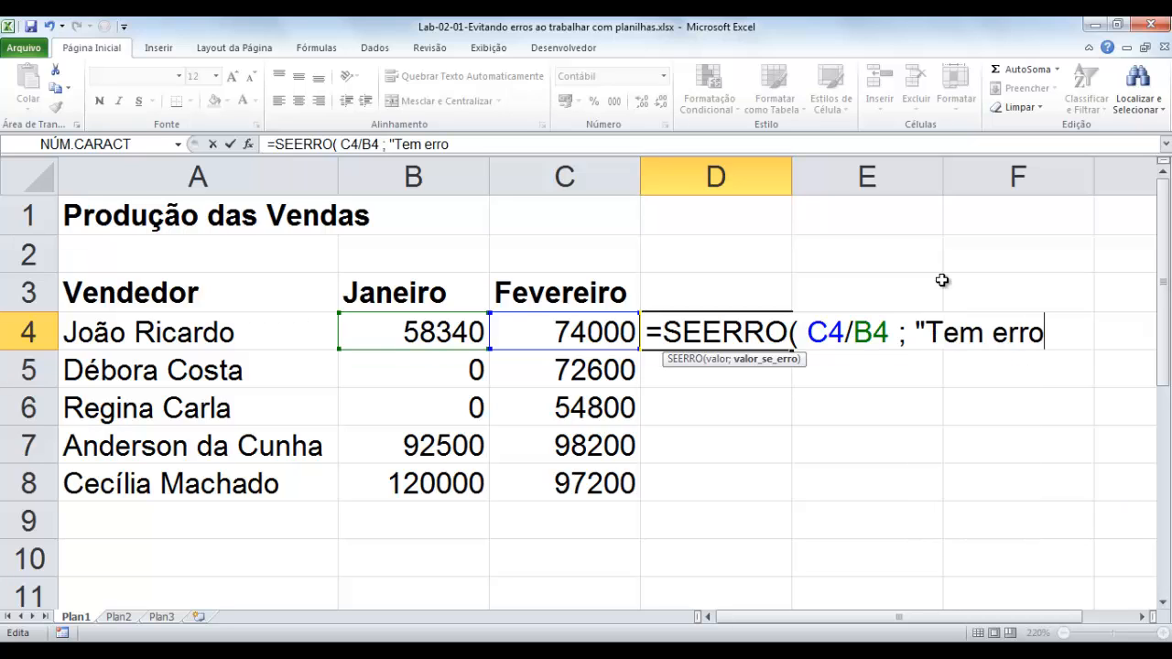
{"action": "type", "text": "\" )"}
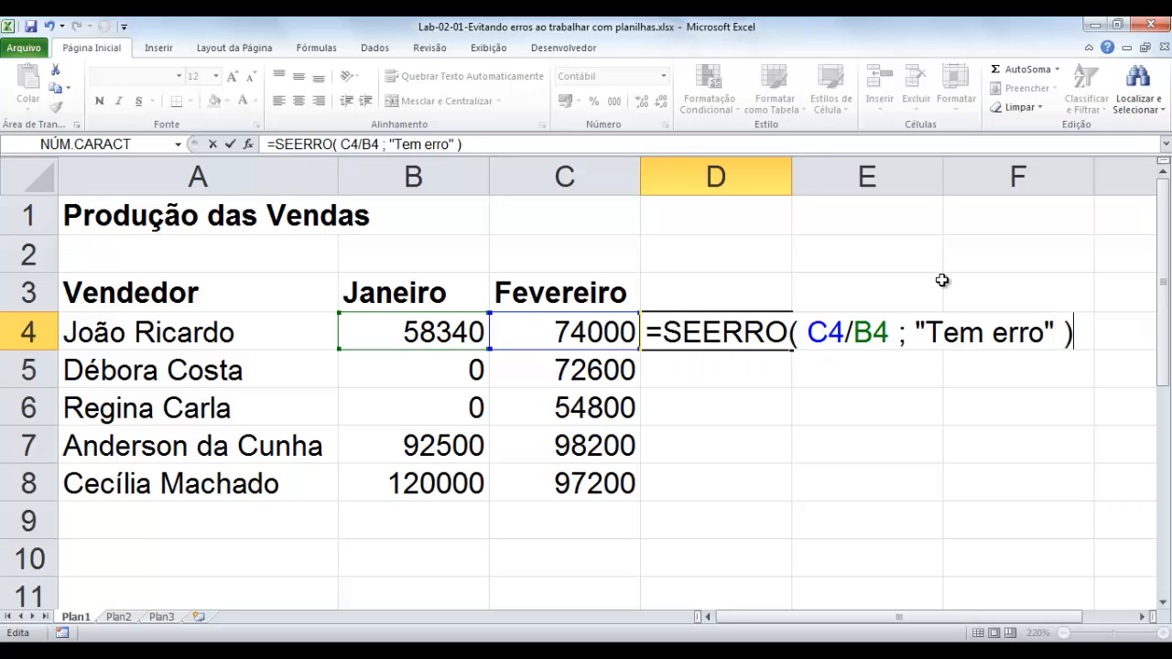
{"action": "key", "text": "Return"}
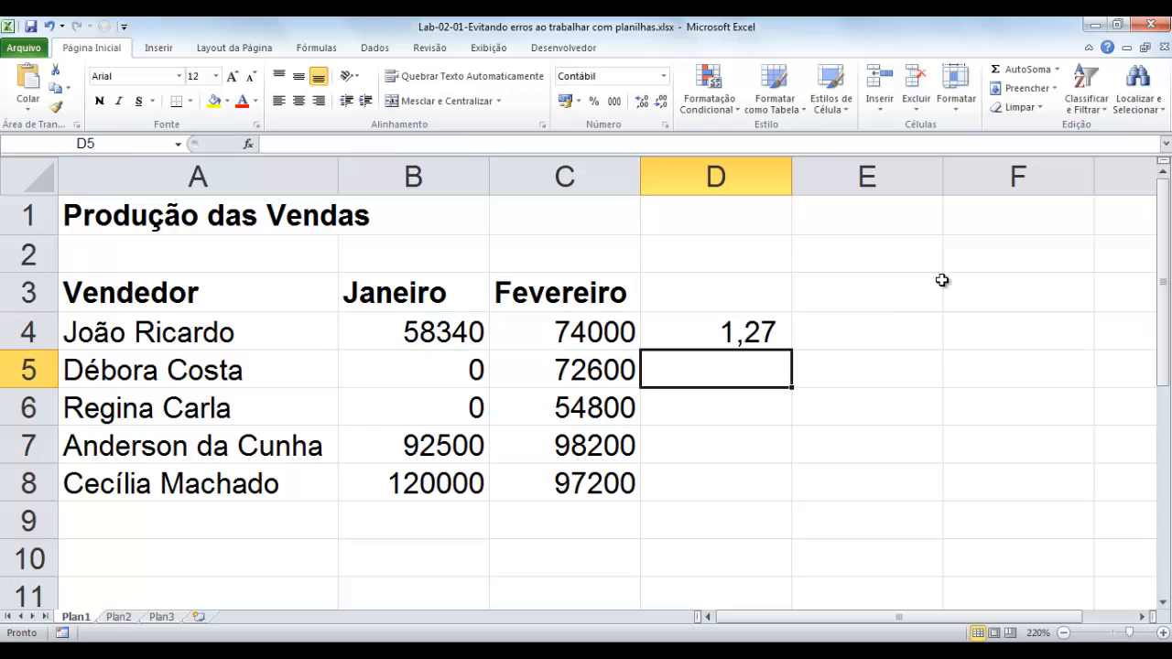
Fill the SEERRO formula with the "Tem erro" text from D4 down to D8 and check cell D5
{"action": "left_click", "coordinate": [714, 334]}
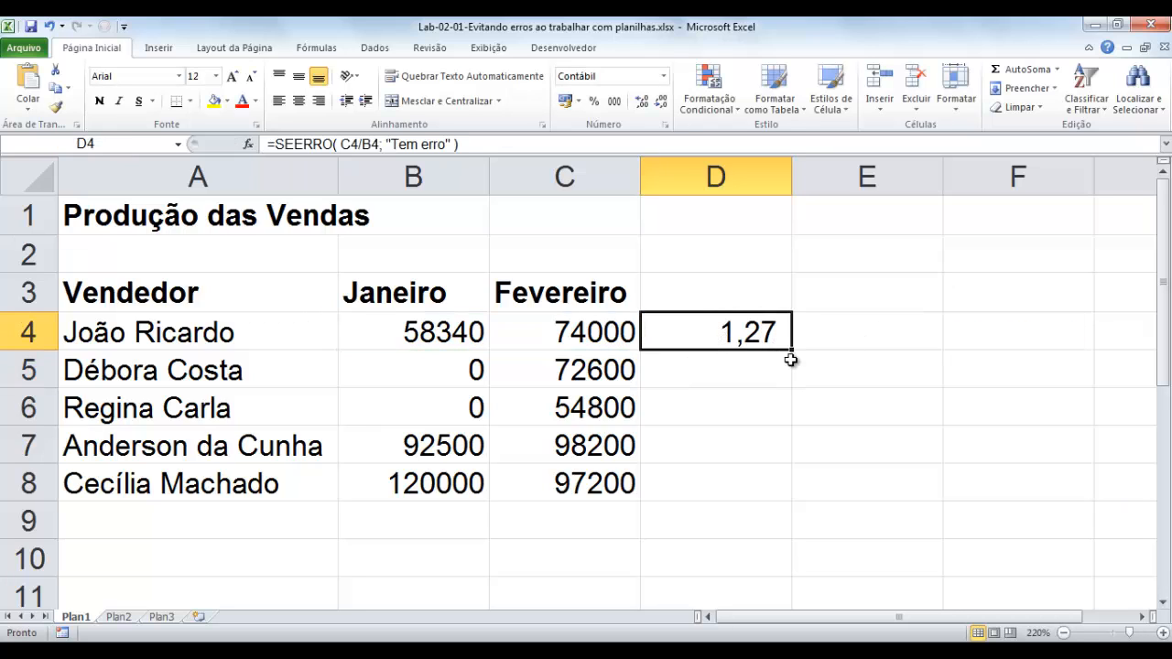
{"action": "left_click_drag", "start_coordinate": [792, 352], "coordinate": [792, 502]}
{"action": "left_click", "coordinate": [650, 376]}
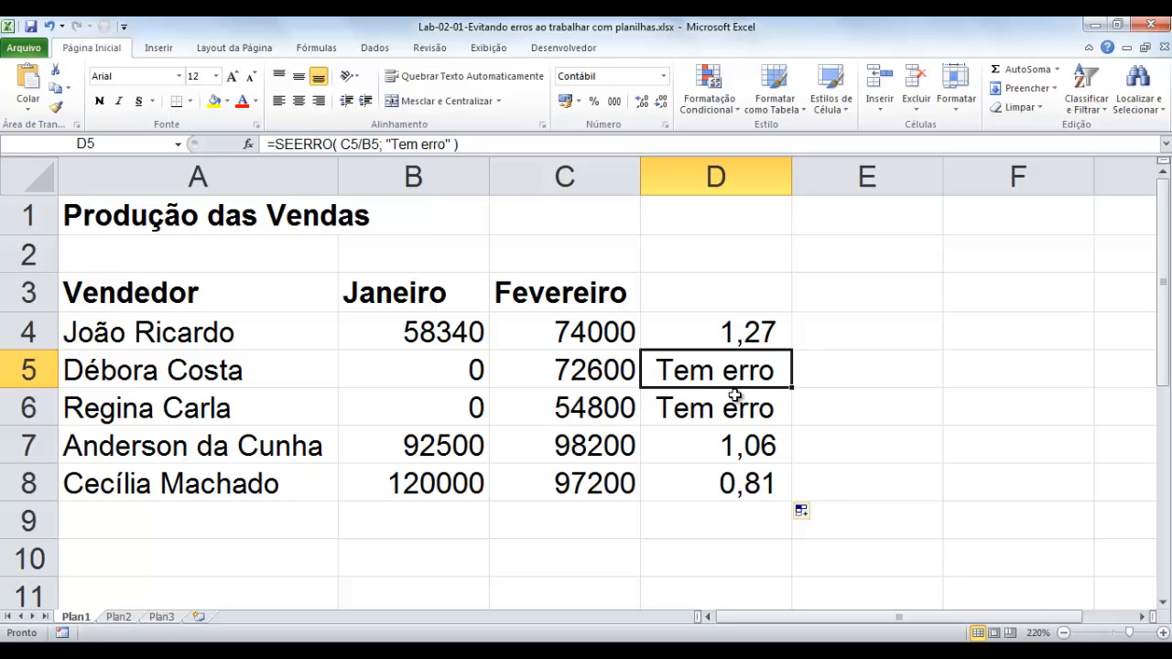
Replace the "Tem erro" text in D4's SEERRO formula with an empty text, giving =SEERRO( C4/B4; "" )
{"action": "key", "text": "Up"}
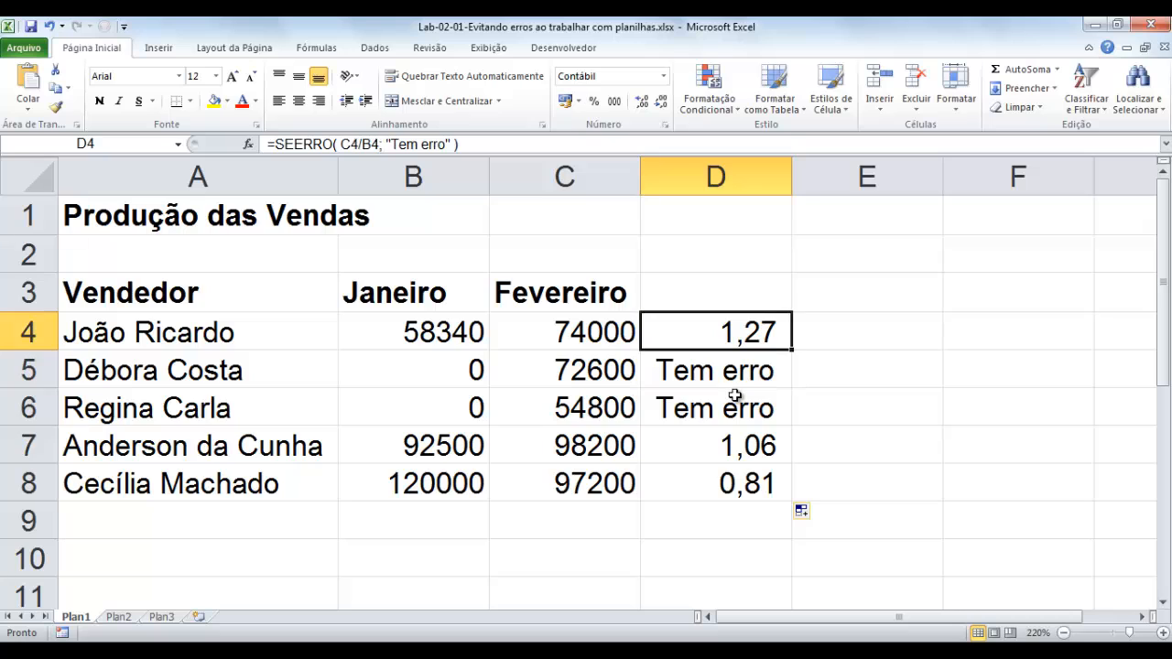
{"action": "key", "text": "F2"}
{"action": "key", "text": "Left"}
{"action": "key", "text": "Left"}
{"action": "key", "text": "Left"}
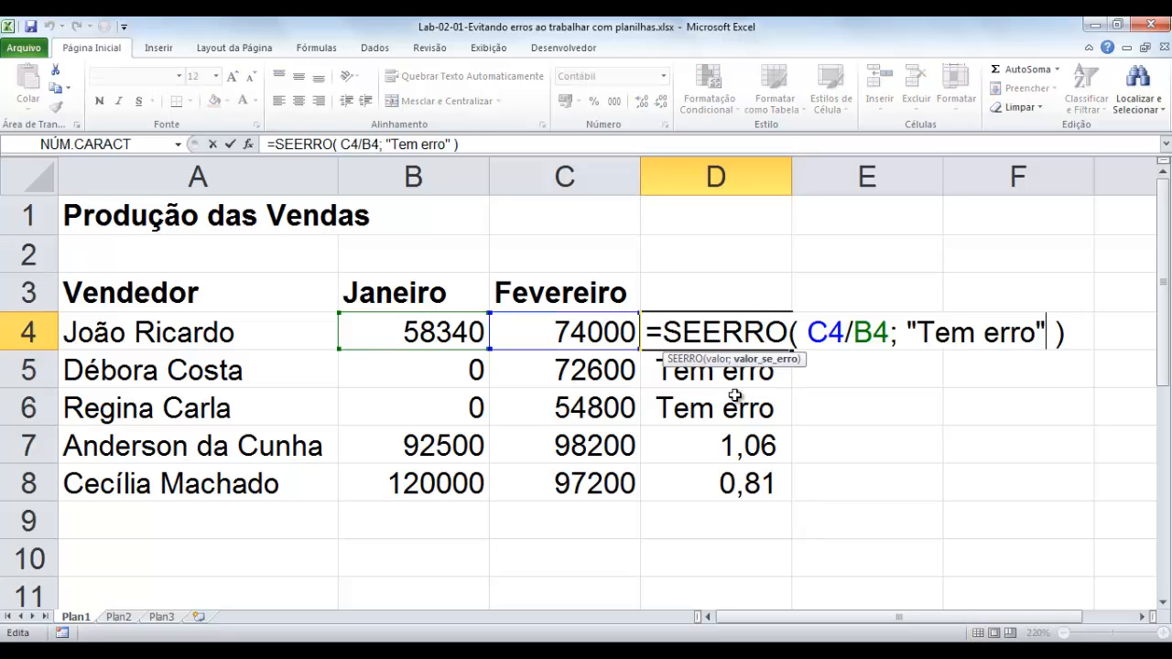
{"action": "key", "text": "shift+Left"}
{"action": "key", "text": "shift+Left"}
{"action": "key", "text": "shift+Left"}
{"action": "key", "text": "shift+Left"}
{"action": "key", "text": "shift+Left"}
{"action": "key", "text": "shift+Left"}
{"action": "key", "text": "shift+Left"}
{"action": "key", "text": "shift+Left"}
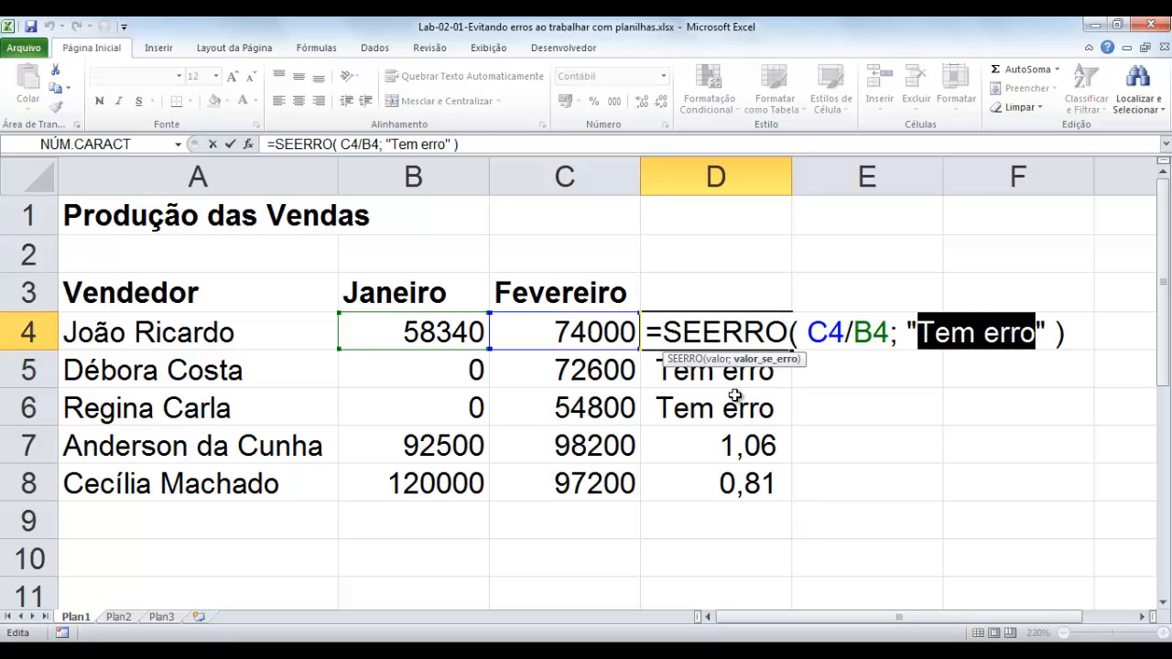
{"action": "key", "text": "Delete"}
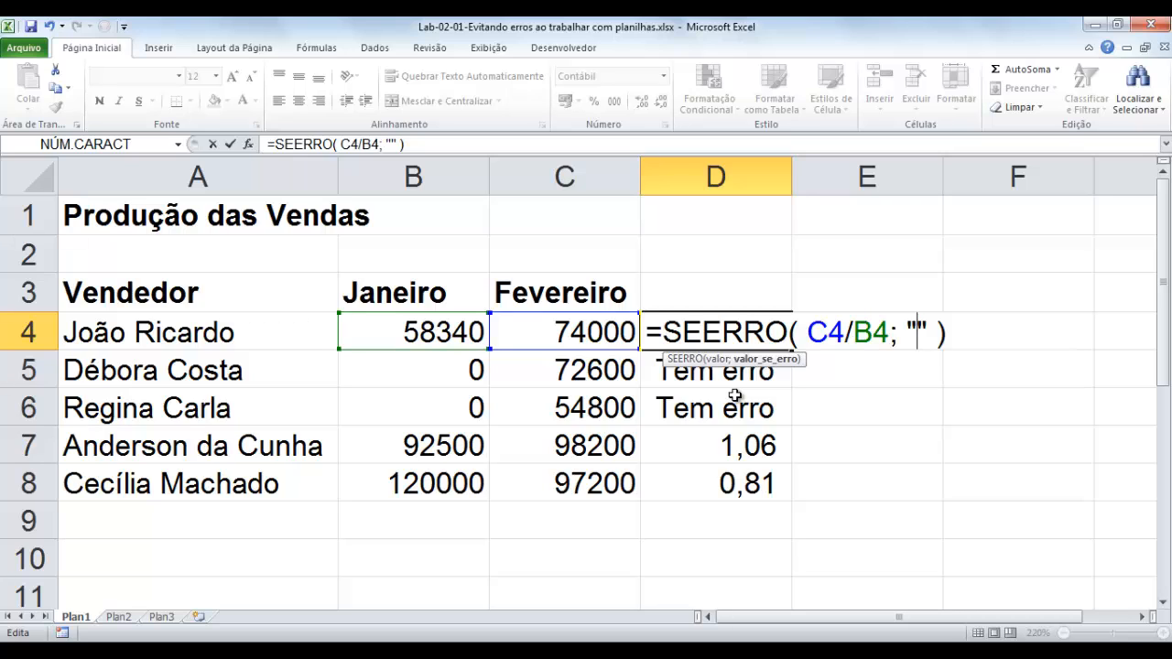
{"action": "key", "text": "Return"}
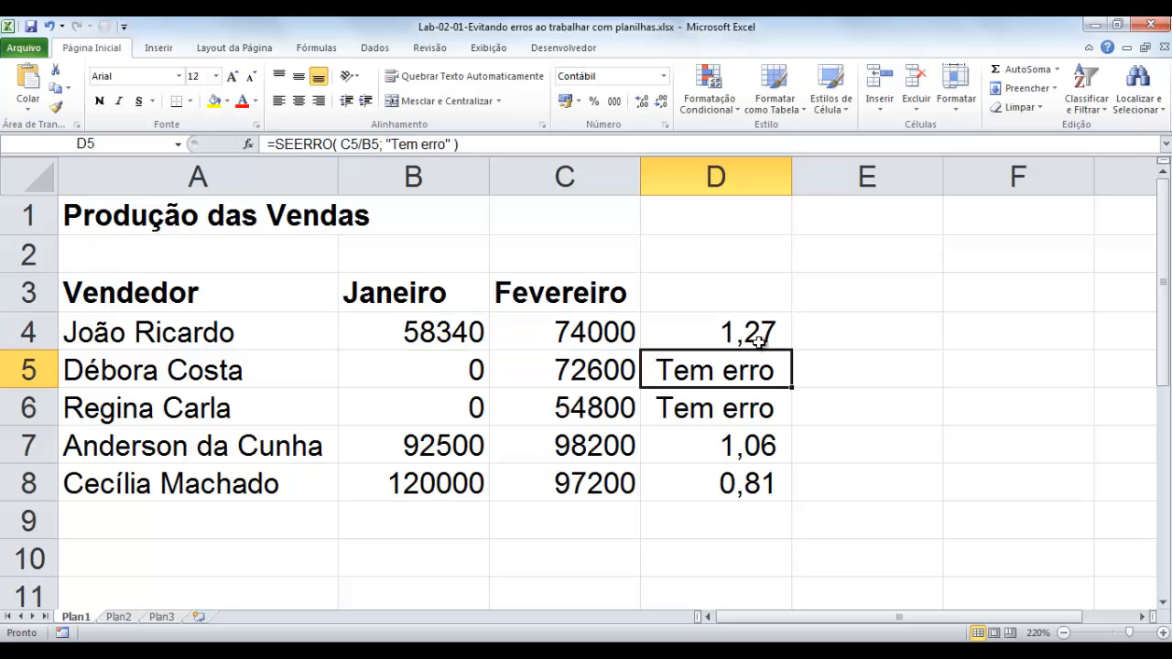
Fill the SEERRO formula with the empty error text from D4 down to D8 and check cells D5 and D6
{"action": "left_click", "coordinate": [758, 339]}
{"action": "left_click_drag", "start_coordinate": [799, 451], "coordinate": [796, 492]}
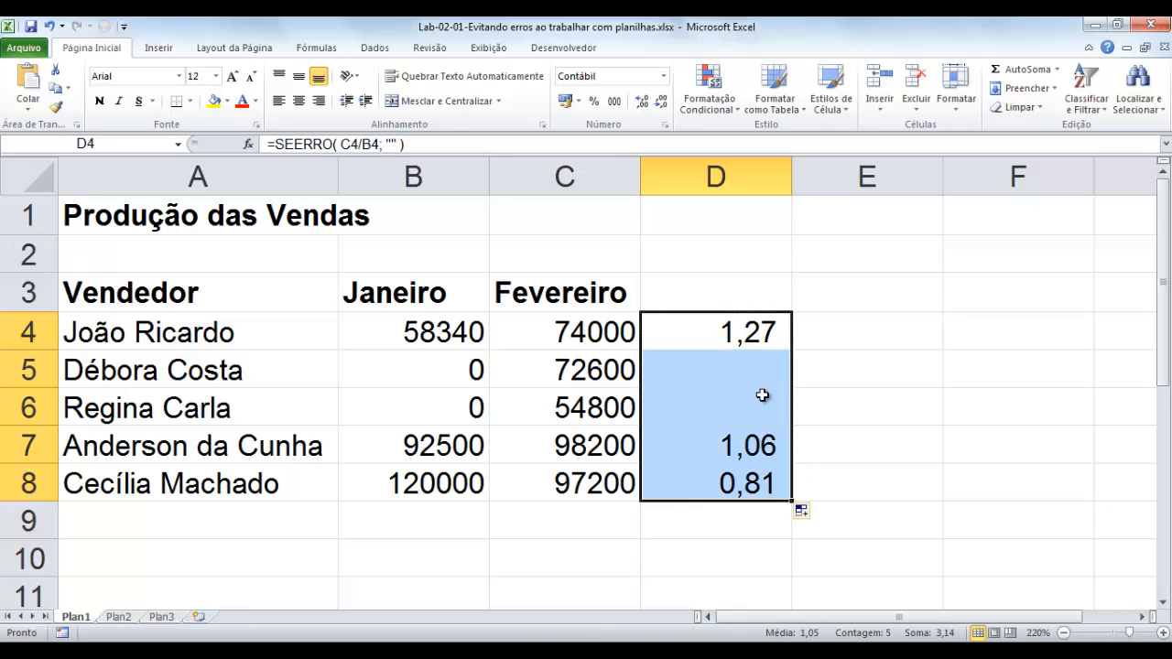
{"action": "left_click", "coordinate": [749, 371]}
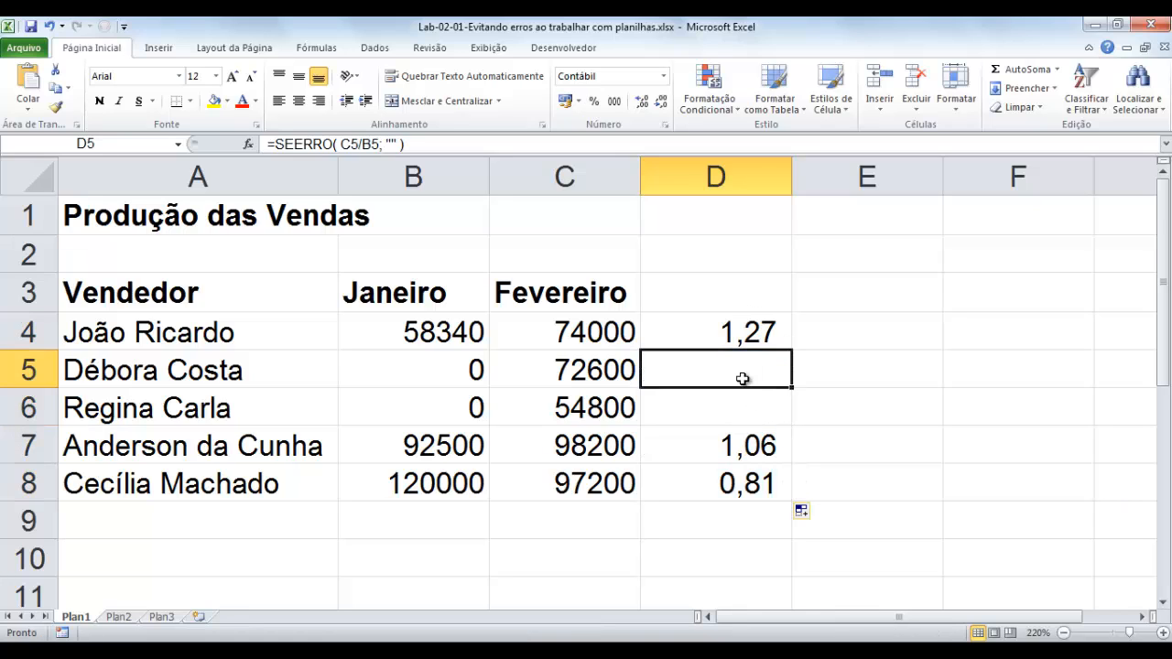
{"action": "left_click", "coordinate": [745, 413]}
Set the second seller's Janeiro sales in cell B5 to 2
{"action": "left_click", "coordinate": [475, 373]}
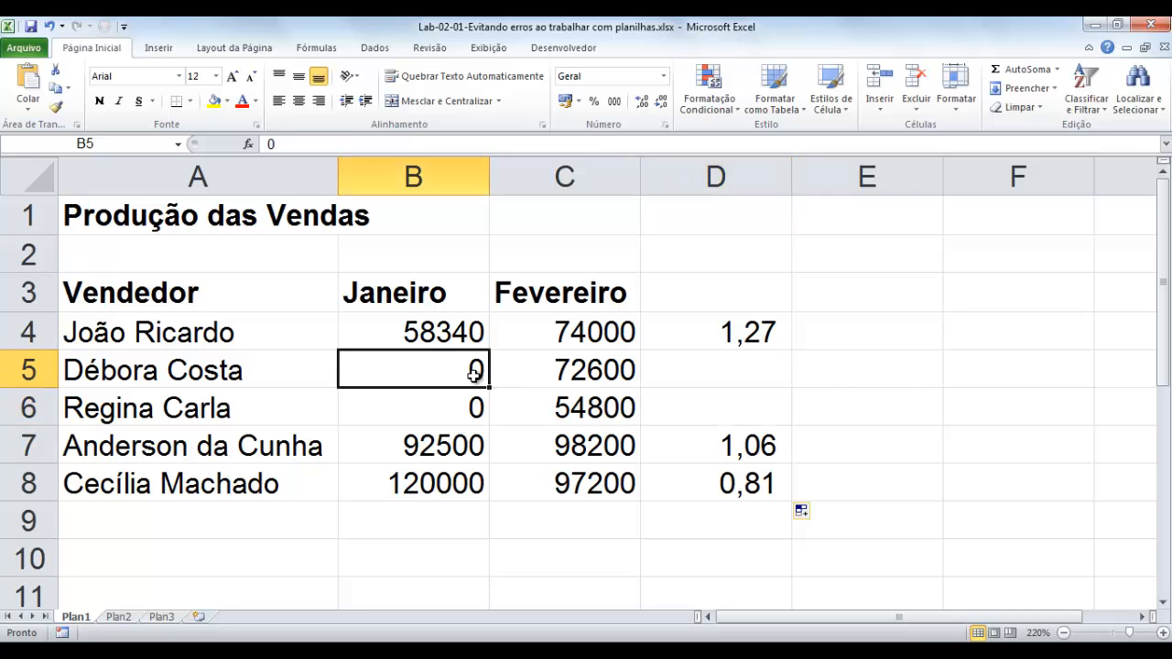
{"action": "type", "text": "2"}
{"action": "key", "text": "Return"}
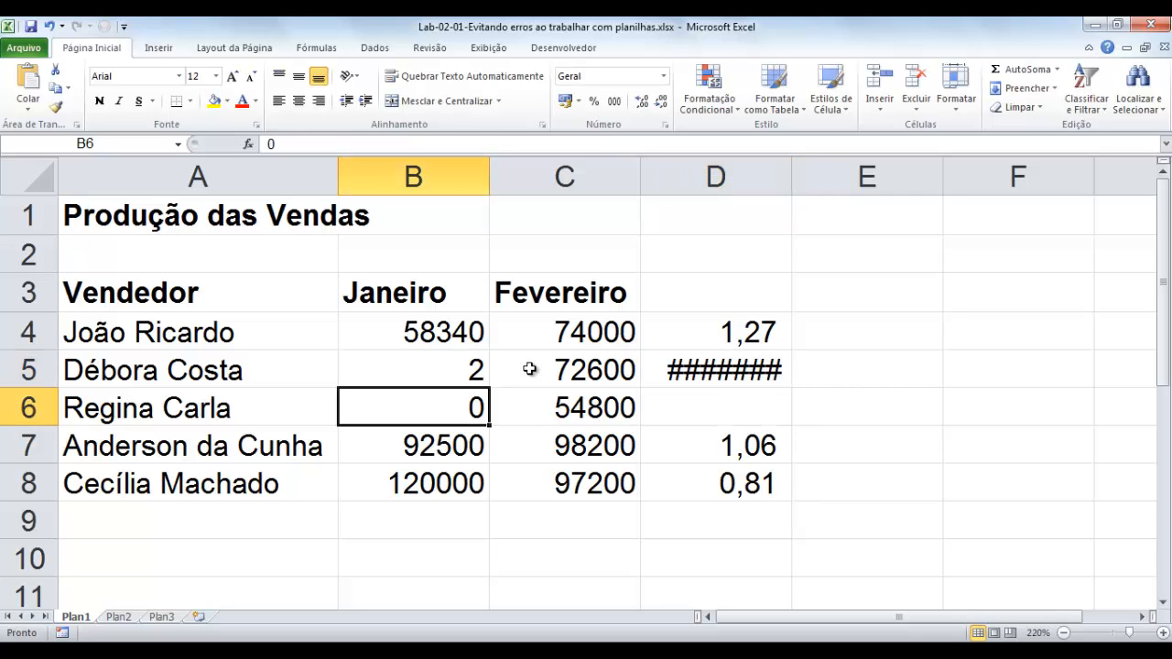